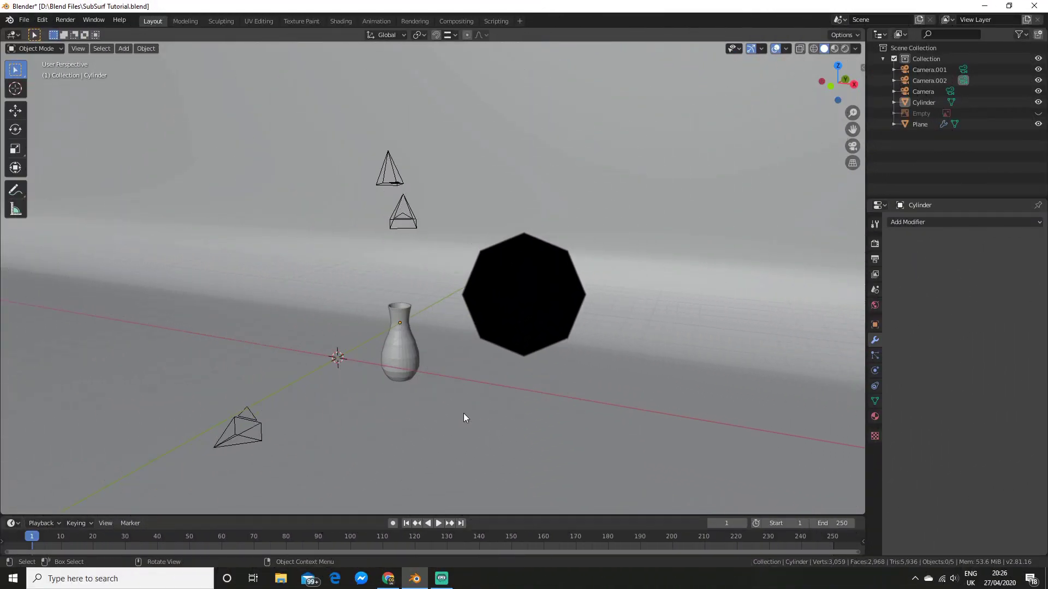
# - Select the vase and add a Subdivision Surface modifier to it
pyautogui.keyDown('shift'); pyautogui.moveTo(477, 378); pyautogui.dragTo(627, 299, button='middle'); pyautogui.keyUp('shift')
pyautogui.scroll(4, 516, 309)
pyautogui.scroll(4, 524, 355)
pyautogui.scroll(1, 524, 355)
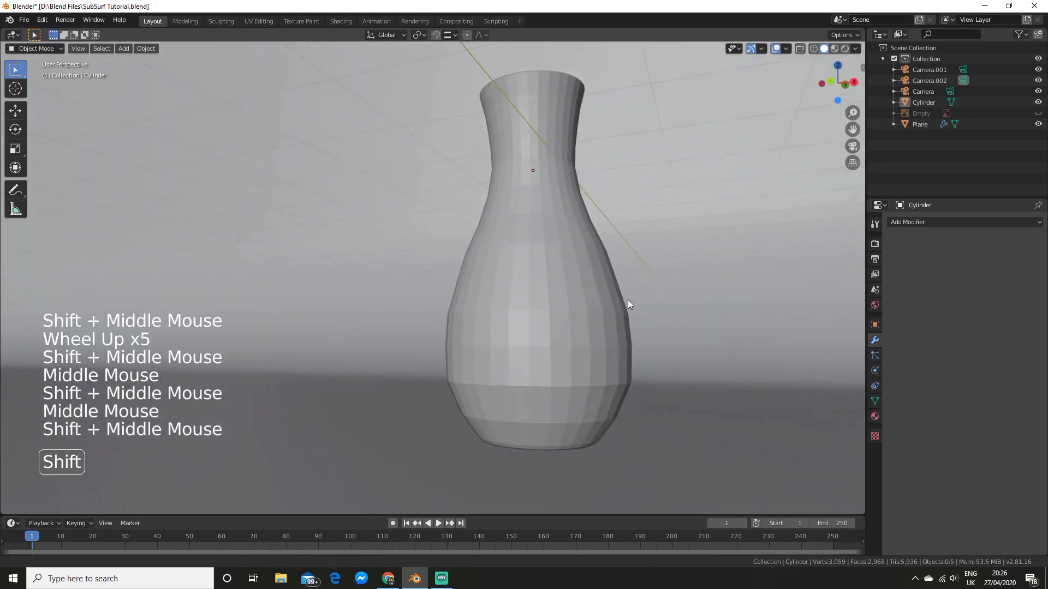
pyautogui.scroll(-3, 558, 333)
pyautogui.moveTo(558, 333); pyautogui.dragTo(417, 347, button='middle')
pyautogui.click(417, 347)
pyautogui.click(924, 224)
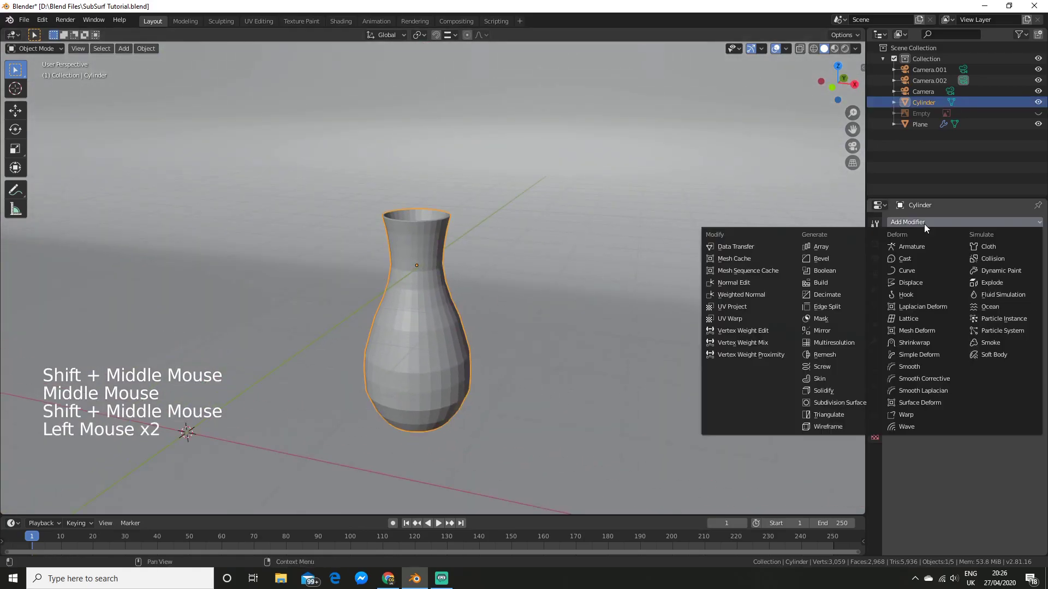
pyautogui.click(850, 402)
pyautogui.scroll(3, 850, 401)
pyautogui.keyDown('shift'); pyautogui.moveTo(584, 365); pyautogui.dragTo(582, 344, button='middle'); pyautogui.keyUp('shift')
# - Apply Shade Smooth to the vase from its context menu
pyautogui.scroll(-3, 584, 344)
pyautogui.moveTo(582, 343); pyautogui.dragTo(582, 343, button='middle')
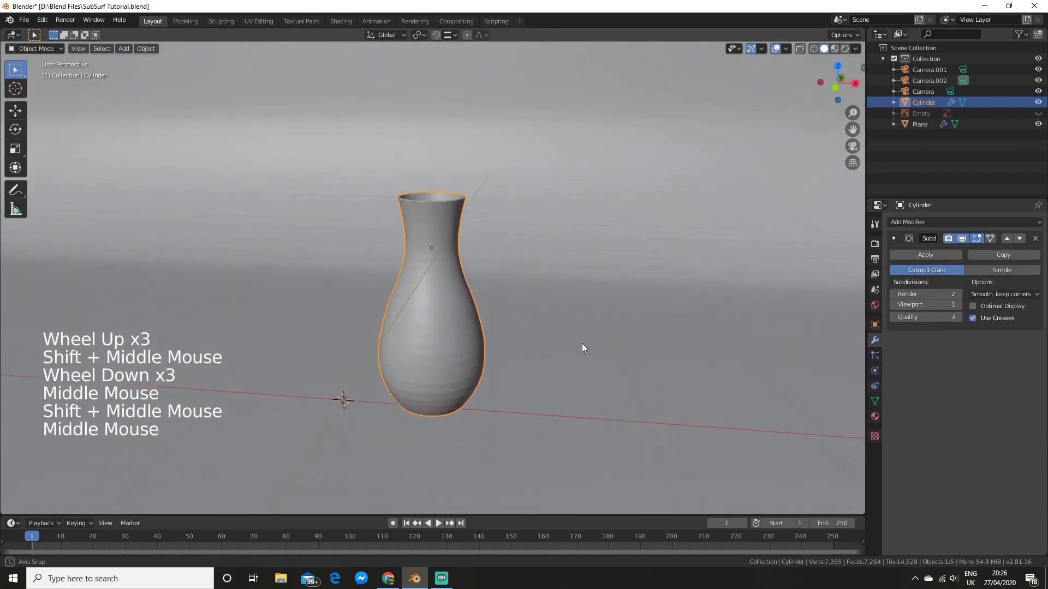
pyautogui.rightClick(399, 298)
pyautogui.click(397, 290)
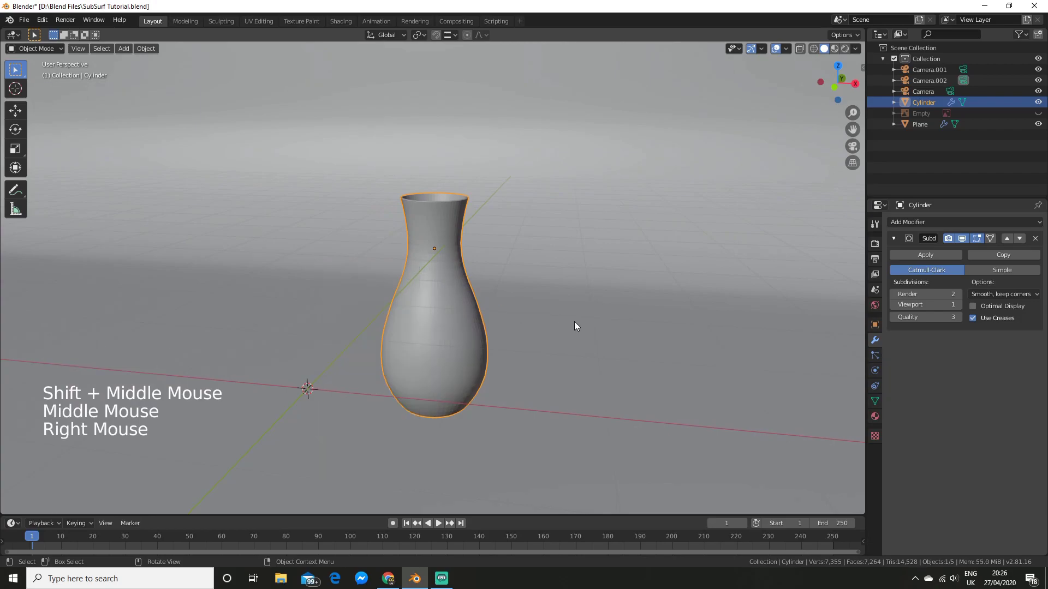
pyautogui.scroll(3, 574, 322)
pyautogui.moveTo(574, 322)
pyautogui.mouseDown(button='middle')
pyautogui.moveTo(554, 320)
pyautogui.moveTo(536, 276)
pyautogui.moveTo(551, 280)
pyautogui.moveTo(620, 247)
pyautogui.moveTo(627, 229)
pyautogui.moveTo(597, 296)
pyautogui.moveTo(557, 283)
pyautogui.moveTo(568, 316)
pyautogui.mouseUp(button='middle')
pyautogui.scroll(-3, 537, 278)
pyautogui.moveTo(568, 316); pyautogui.dragTo(560, 337, button='middle')
pyautogui.keyDown('shift'); pyautogui.moveTo(560, 337); pyautogui.dragTo(551, 308, button='middle'); pyautogui.keyUp('shift')
pyautogui.scroll(1, 543, 307)
# - Turn off the modifier's Edit Mode display and switch subdivision from Catmull-Clark to Simple
pyautogui.scroll(1, 542, 303)
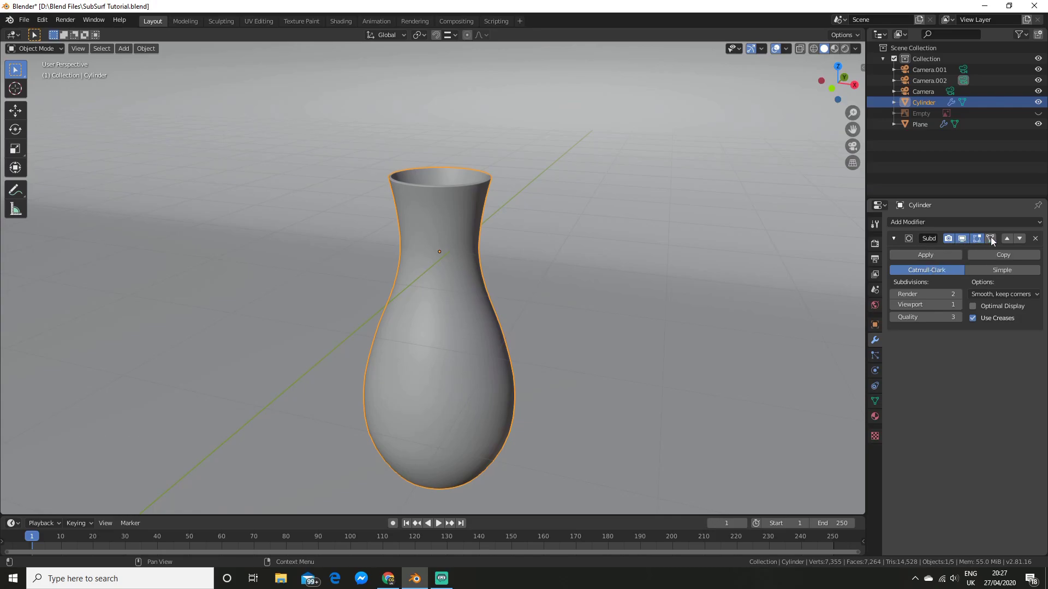
pyautogui.click(950, 239)
pyautogui.click(941, 270)
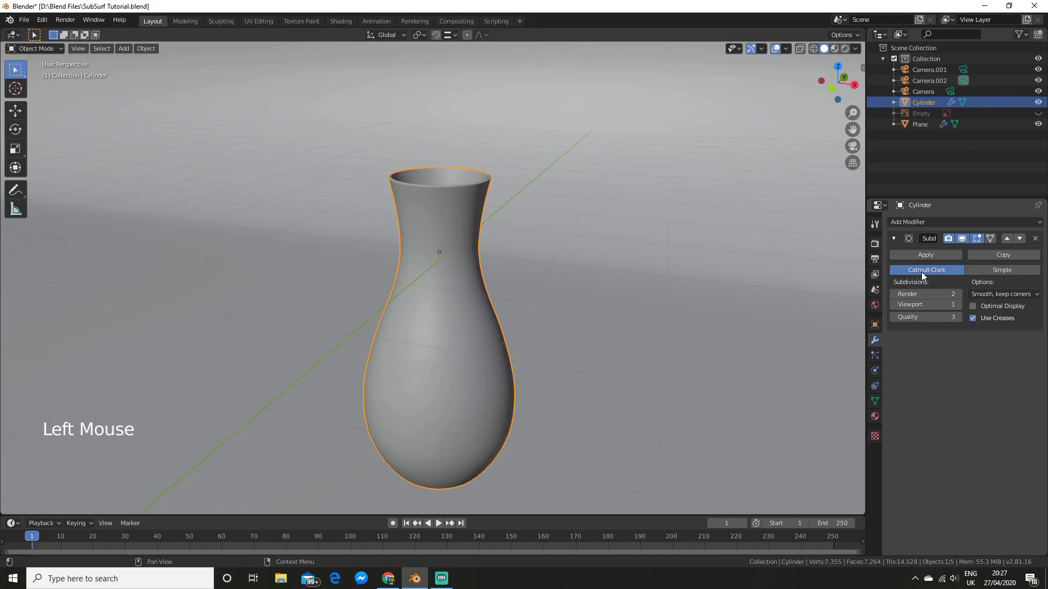
pyautogui.click(993, 269)
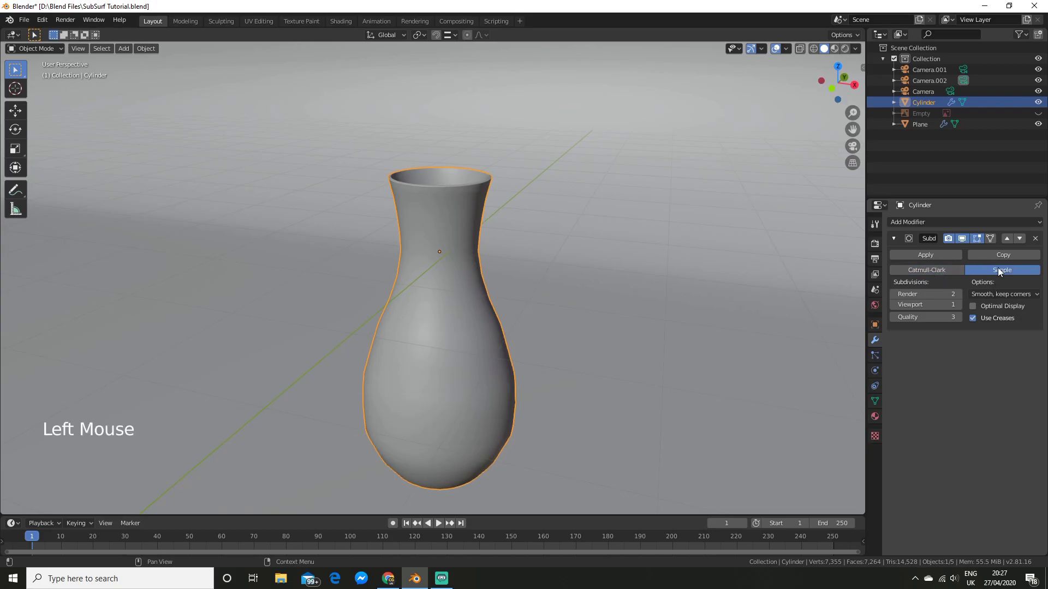
pyautogui.moveTo(685, 306); pyautogui.dragTo(417, 281, button='middle')
# - In Edit Mode, select the whole vase mesh, subdivide it, then undo the subdivide
pyautogui.press('Tab')
pyautogui.scroll(2, 493, 311)
pyautogui.scroll(2, 492, 311)
pyautogui.scroll(-4, 469, 303)
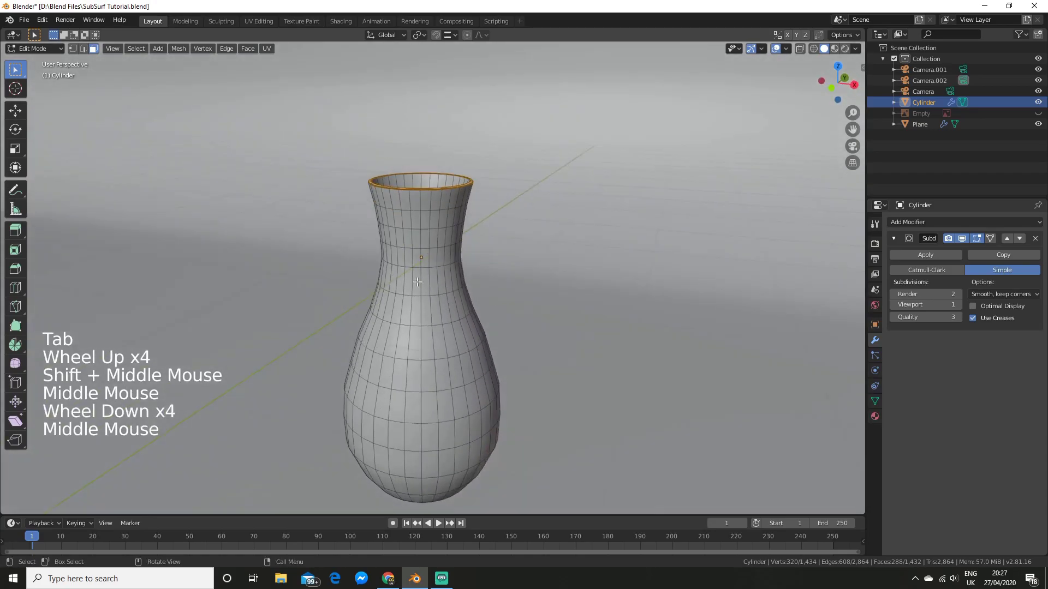
pyautogui.scroll(3, 435, 277)
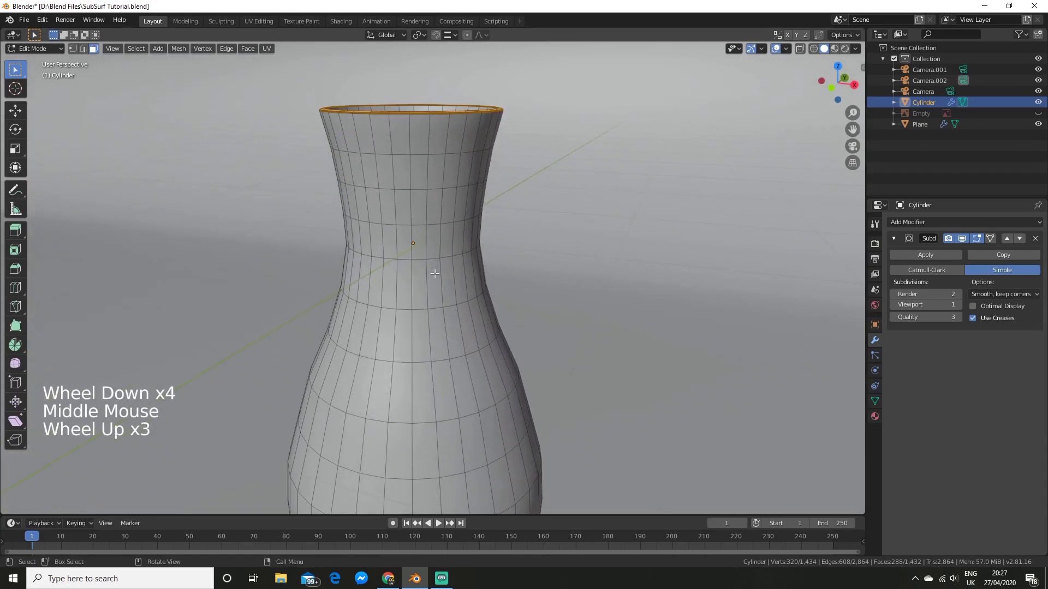
pyautogui.press('l')
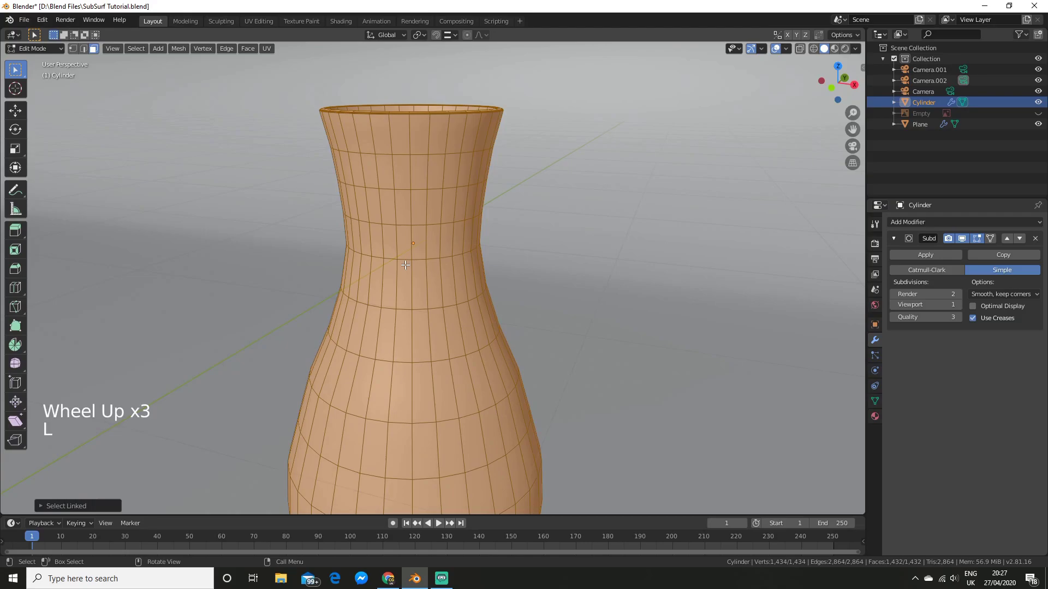
pyautogui.rightClick(405, 265)
pyautogui.click(401, 264)
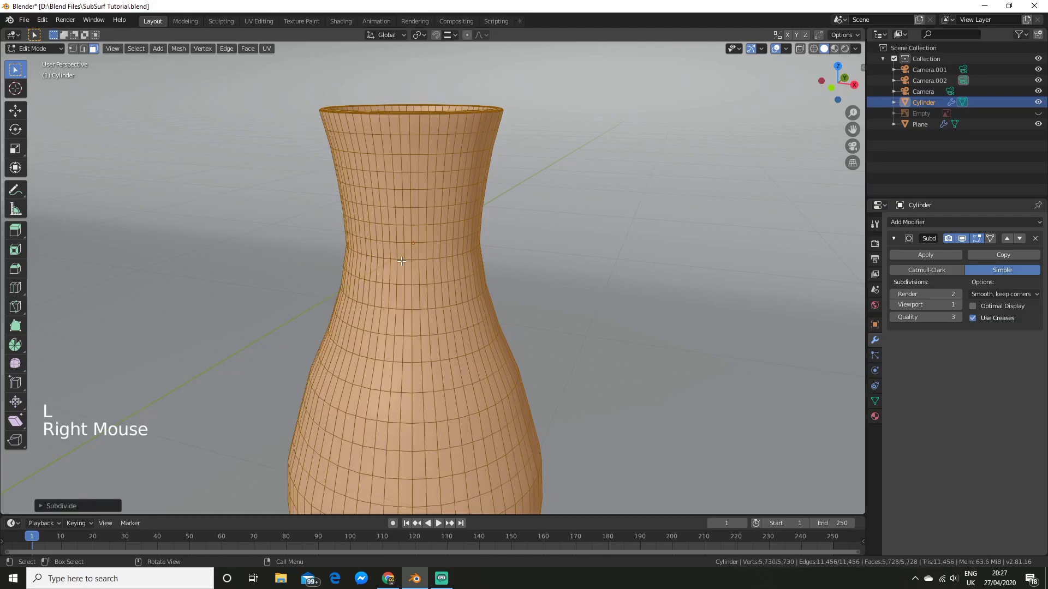
pyautogui.hotkey('ctrl', 'z')
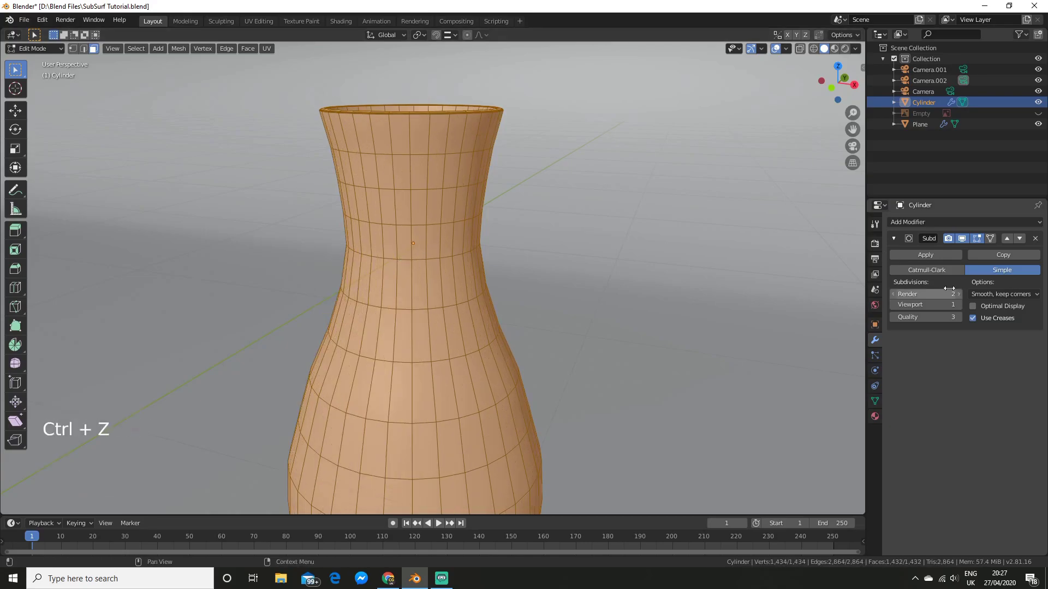
# - Switch the modifier back to Catmull-Clark and return the vase to Object Mode
pyautogui.click(936, 270)
pyautogui.scroll(-4, 540, 292)
pyautogui.moveTo(540, 292); pyautogui.dragTo(486, 261, button='middle')
pyautogui.scroll(4, 538, 295)
pyautogui.press('Tab')
pyautogui.scroll(-7, 433, 267)
pyautogui.scroll(5, 462, 279)
pyautogui.scroll(-3, 484, 253)
pyautogui.scroll(3, 486, 261)
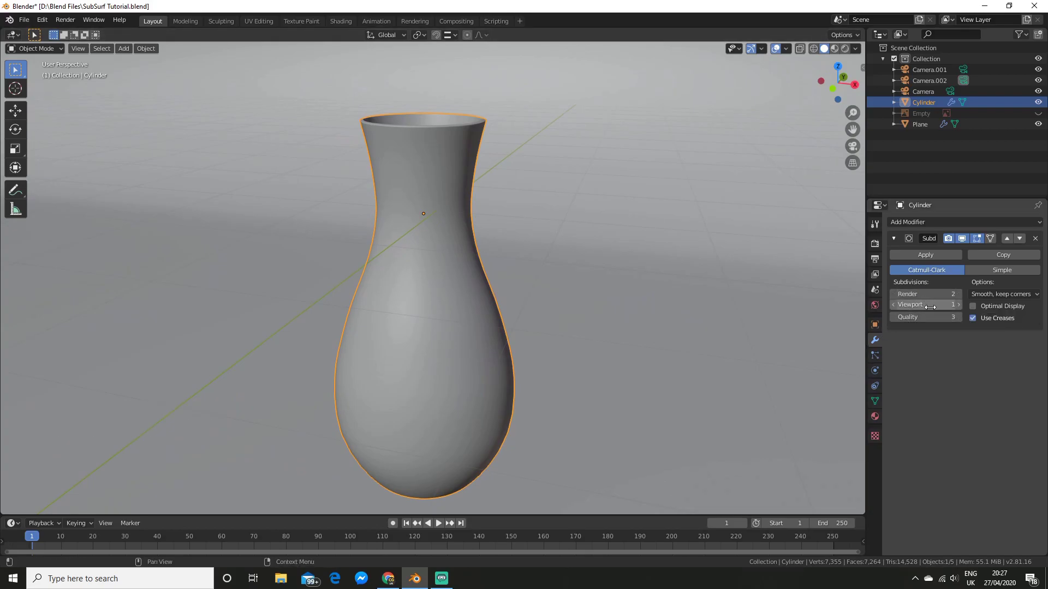
# - Raise the viewport subdivision level to 3 and inspect the mesh in Edit Mode
pyautogui.keyDown('shift'); pyautogui.scroll(-3, 569, 362); pyautogui.keyUp('shift')
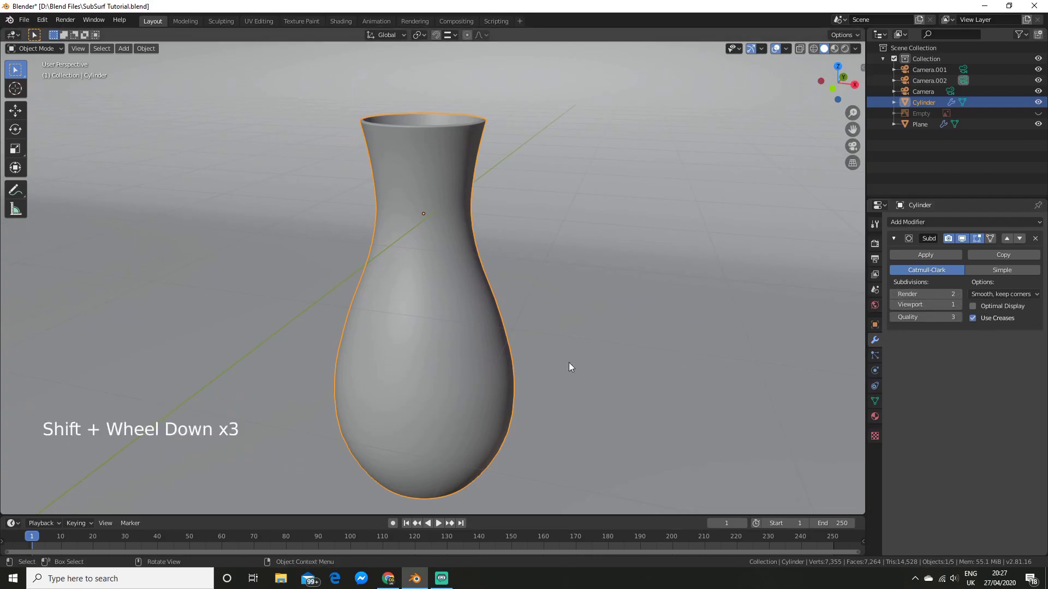
pyautogui.scroll(-4, 568, 363)
pyautogui.keyDown('shift'); pyautogui.moveTo(569, 359); pyautogui.dragTo(594, 330, button='middle'); pyautogui.keyUp('shift')
pyautogui.scroll(4, 594, 330)
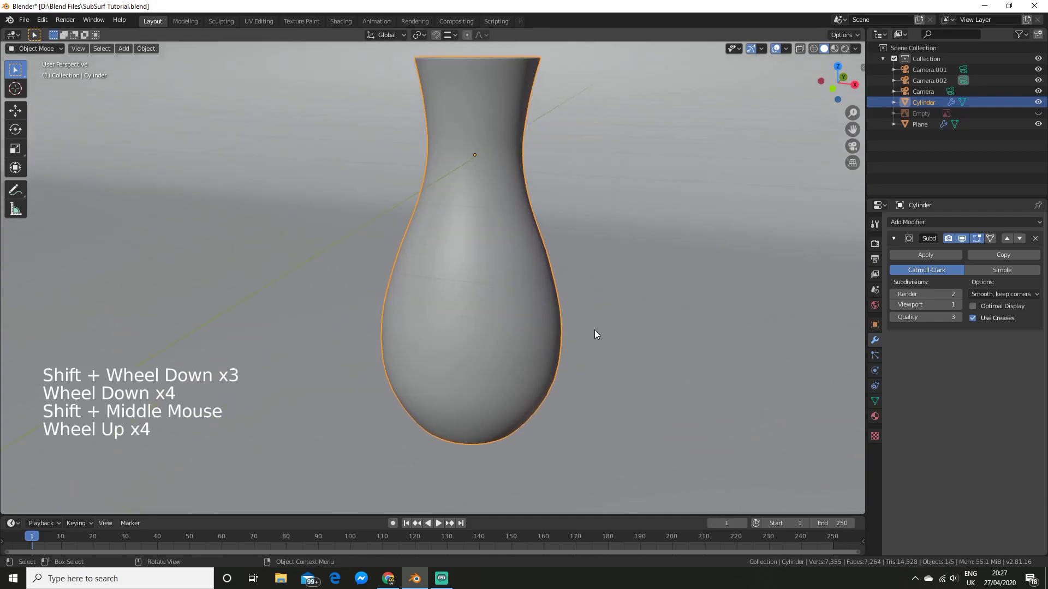
pyautogui.click(959, 304)
pyautogui.click(958, 305)
pyautogui.press('Tab')
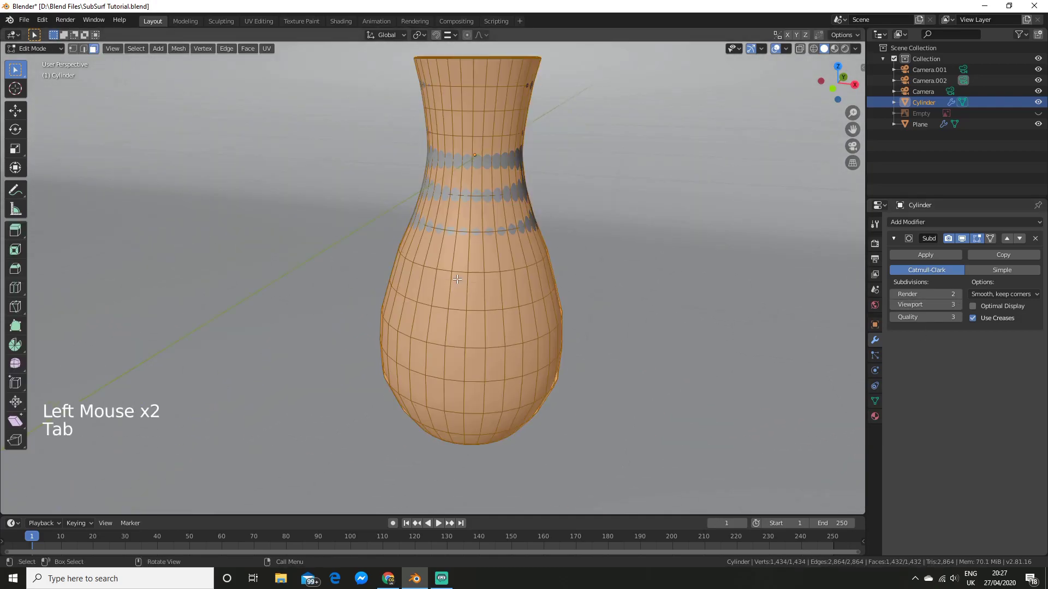
pyautogui.scroll(2, 469, 273)
pyautogui.scroll(-6, 470, 272)
pyautogui.press('Tab')
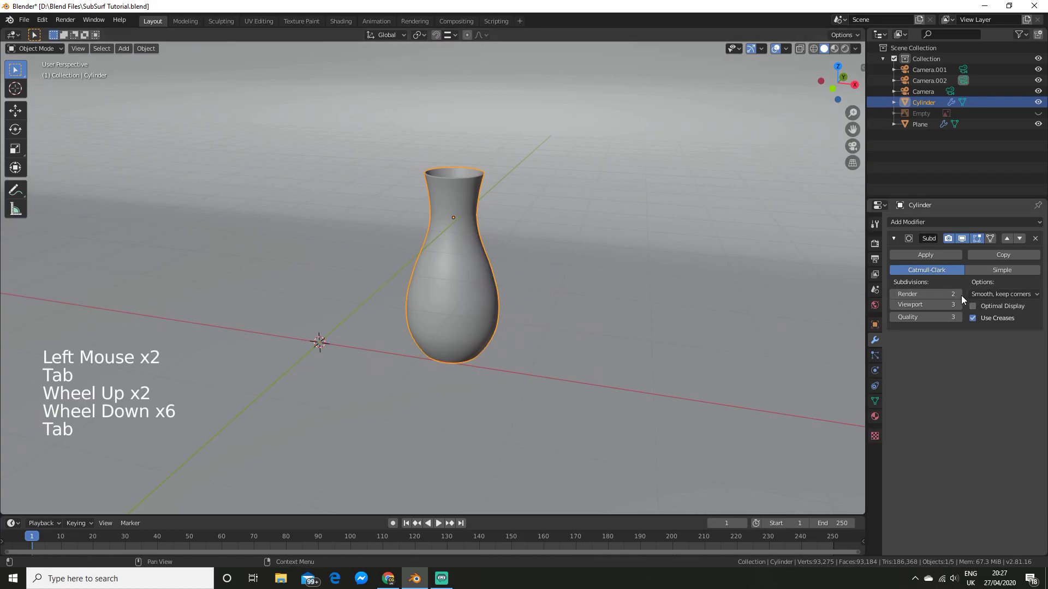
# - Try render level 3, then settle on Viewport 2 and Render 2
pyautogui.keyDown('shift'); pyautogui.moveTo(639, 293); pyautogui.dragTo(628, 316, button='middle'); pyautogui.keyUp('shift')
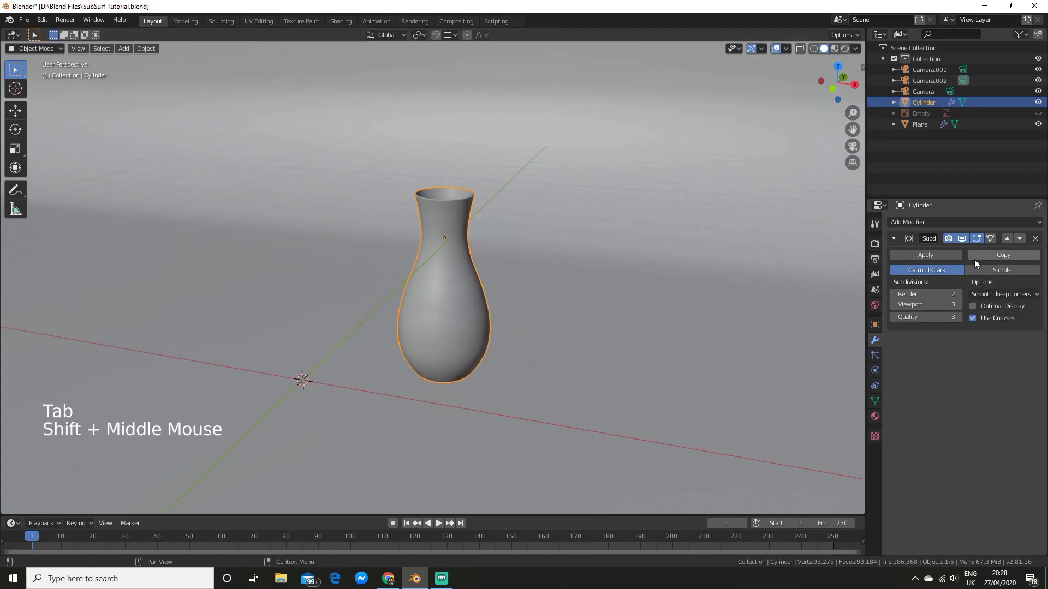
pyautogui.click(958, 294)
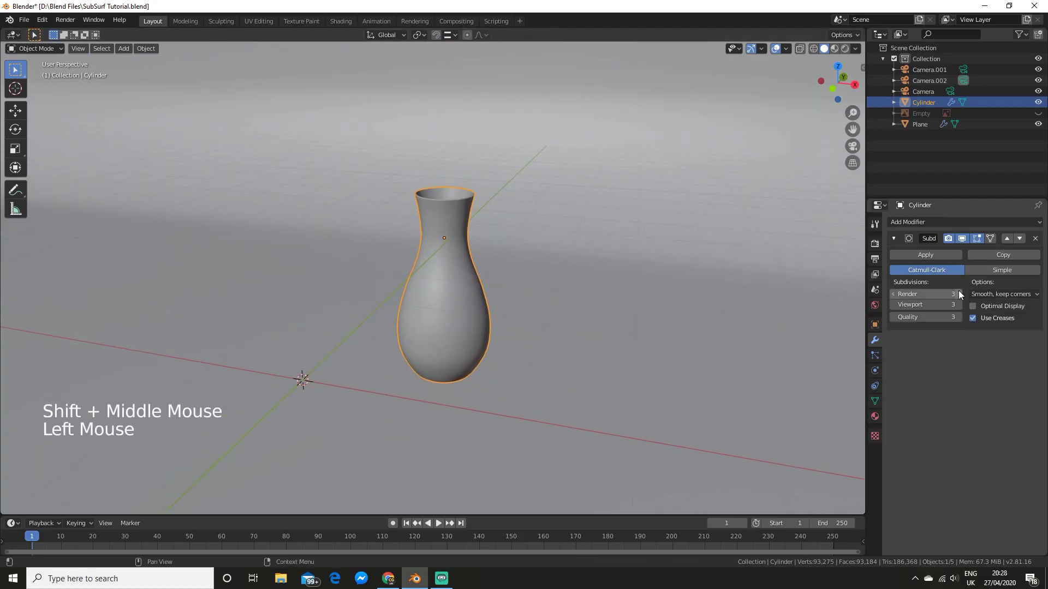
pyautogui.click(893, 295)
pyautogui.click(893, 305)
pyautogui.scroll(4, 892, 313)
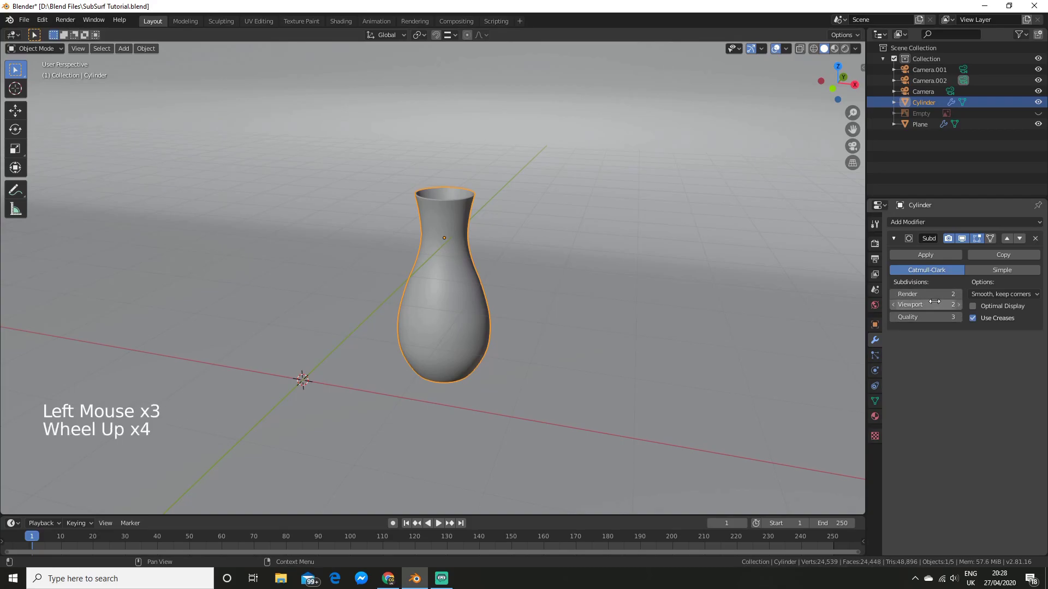
pyautogui.scroll(4, 576, 283)
pyautogui.keyDown('shift'); pyautogui.moveTo(561, 280); pyautogui.dragTo(546, 295, button='middle'); pyautogui.keyUp('shift')
pyautogui.moveTo(545, 294); pyautogui.dragTo(543, 261, button='middle')
pyautogui.scroll(-3, 543, 261)
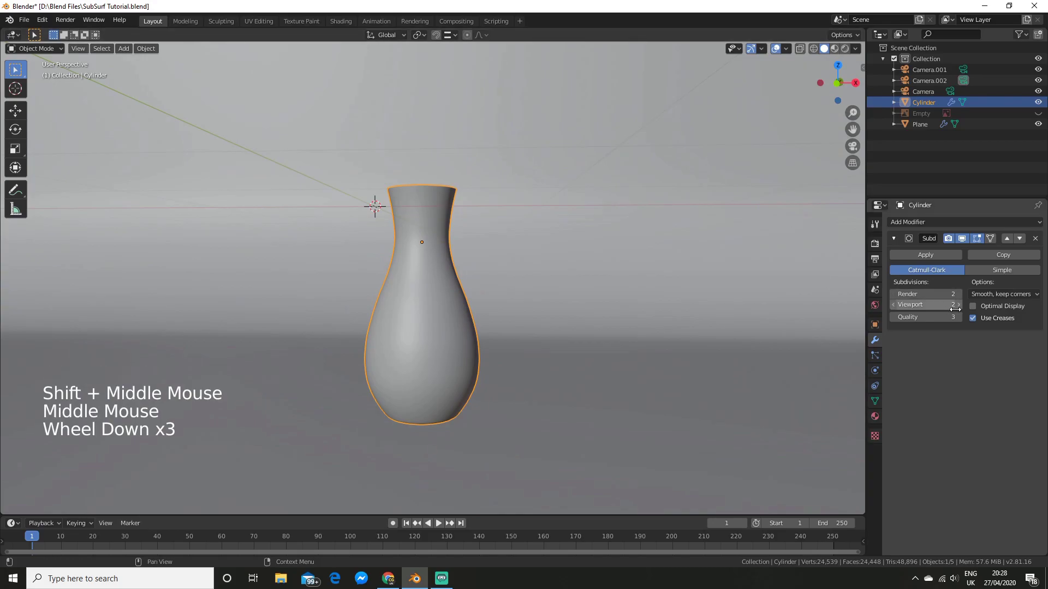
pyautogui.moveTo(589, 327); pyautogui.dragTo(622, 322, button='middle')
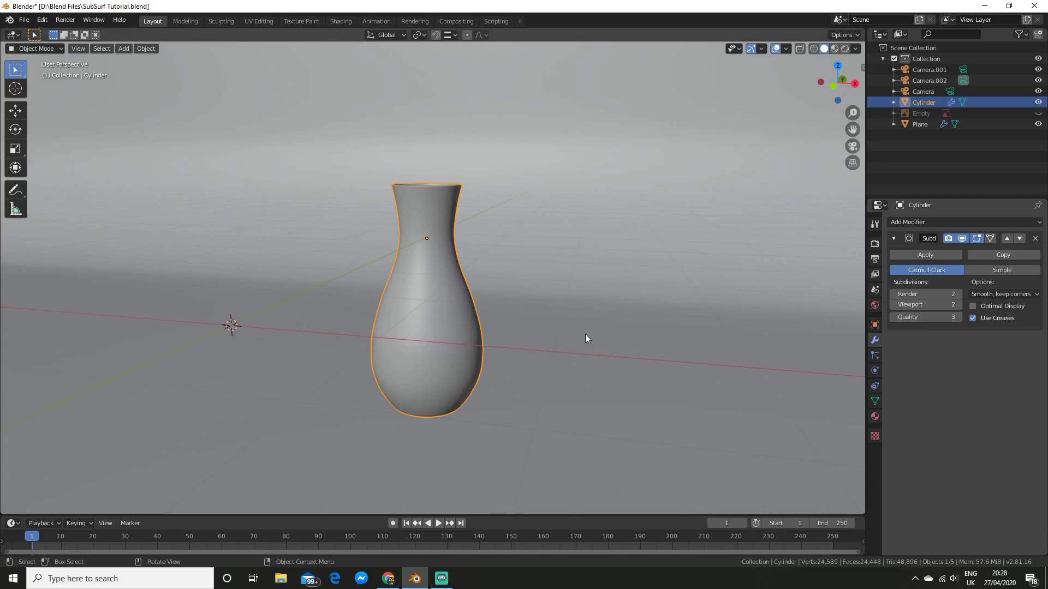
pyautogui.scroll(2, 546, 352)
pyautogui.moveTo(508, 360); pyautogui.dragTo(744, 313, button='middle')
pyautogui.scroll(-2, 532, 345)
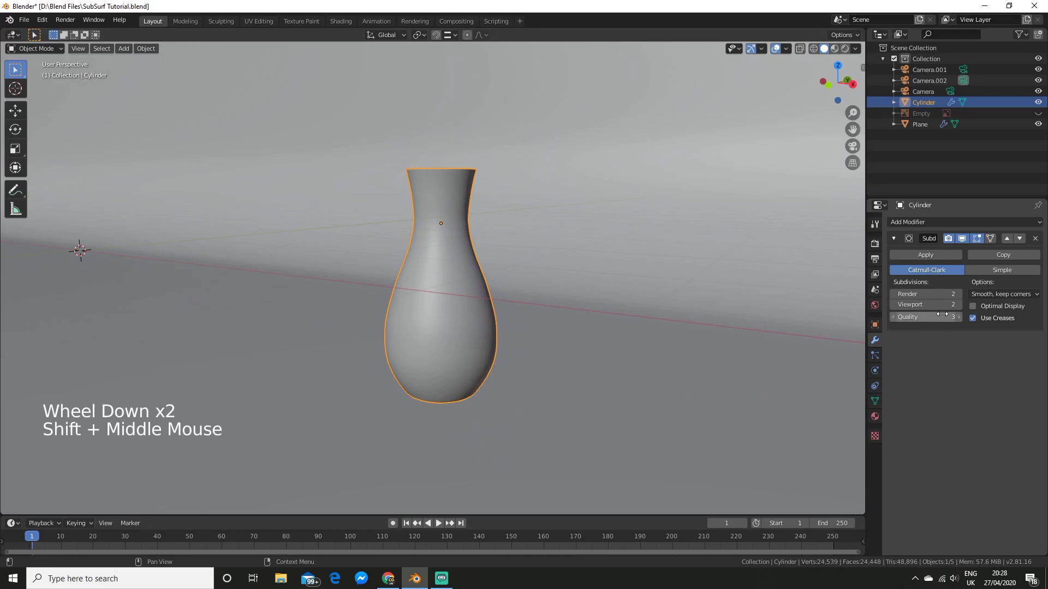
pyautogui.click(1015, 294)
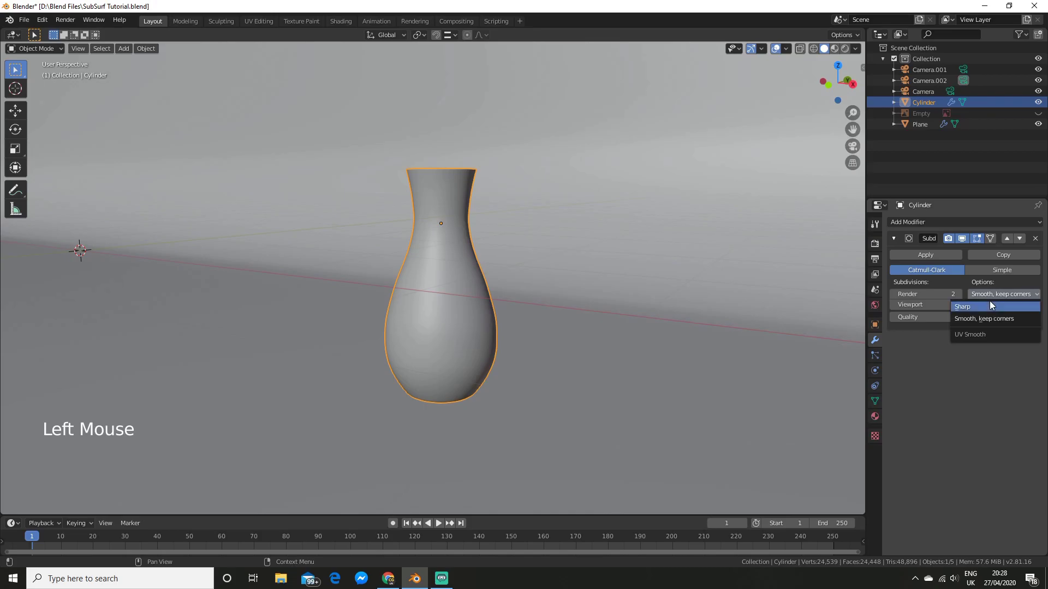
pyautogui.click(1003, 294)
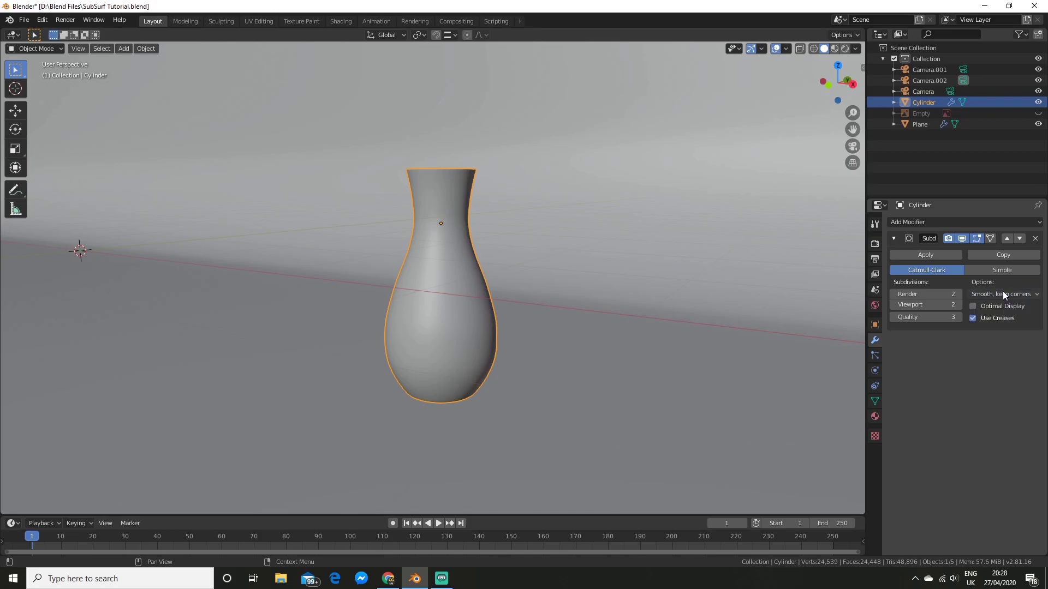
pyautogui.click(1002, 293)
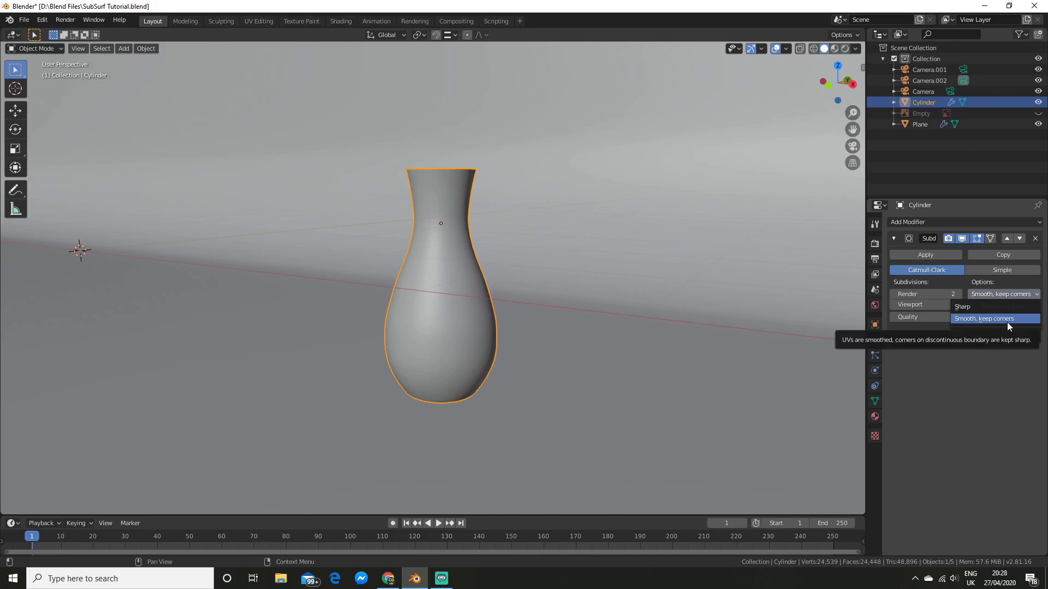
pyautogui.click(1012, 290)
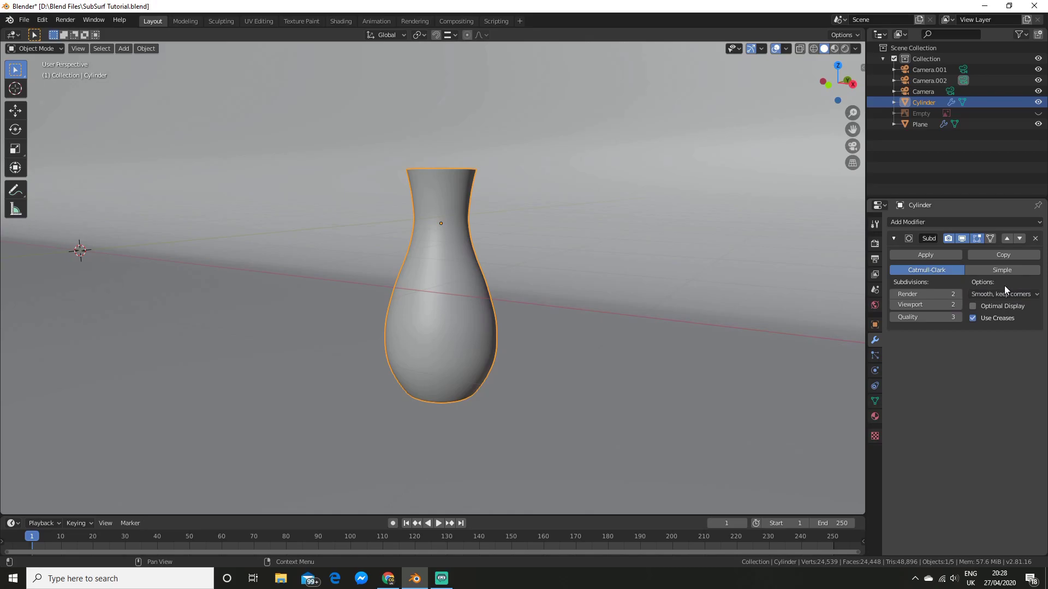
pyautogui.click(972, 318)
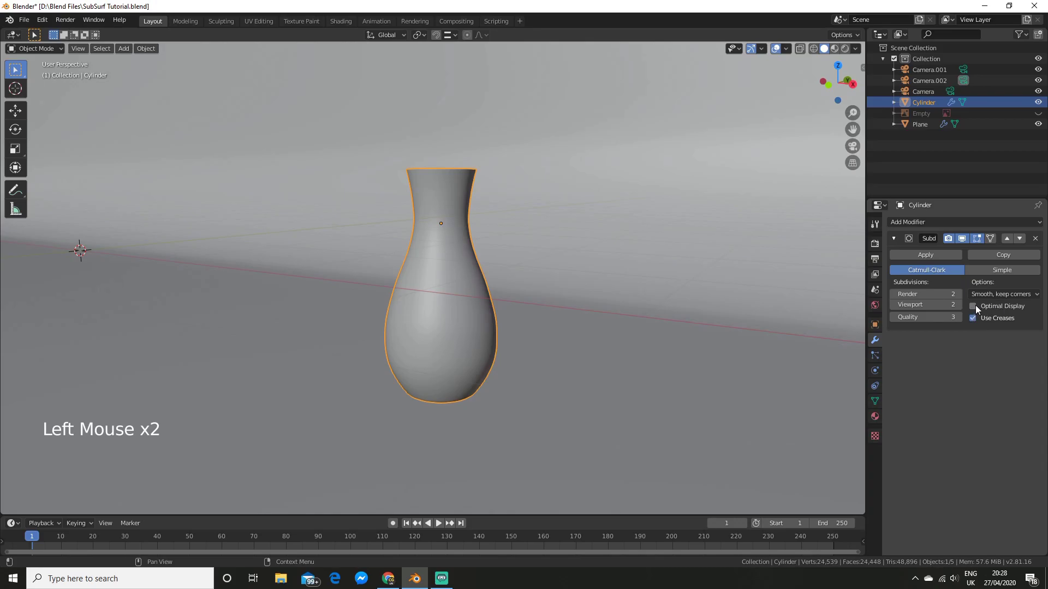
# - Orbit to a lower view of the vase and enter Edit Mode
pyautogui.scroll(4, 768, 342)
pyautogui.moveTo(655, 336); pyautogui.dragTo(628, 294, button='middle')
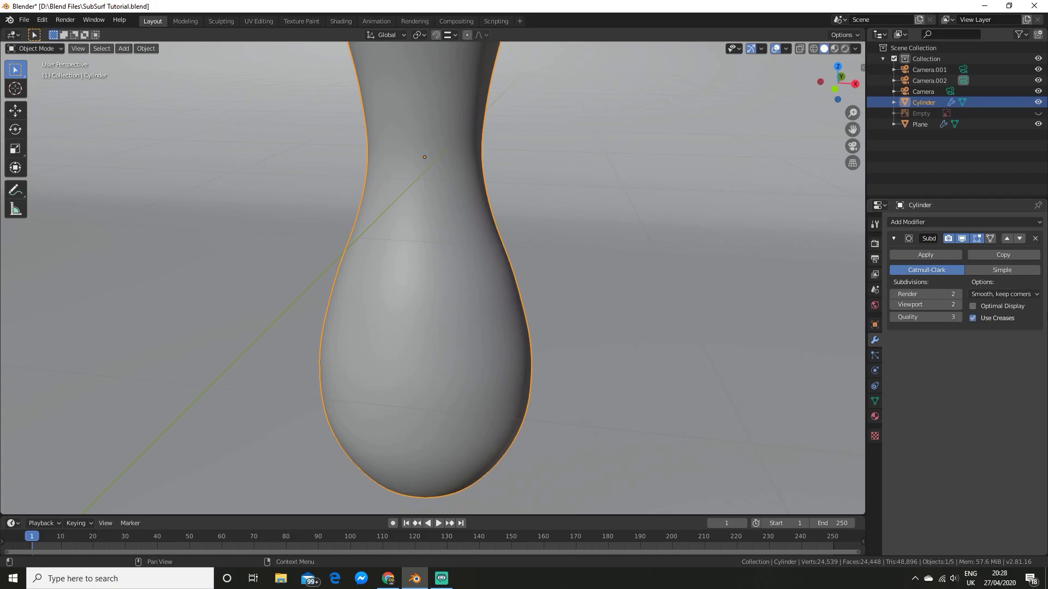
pyautogui.scroll(-5, 679, 317)
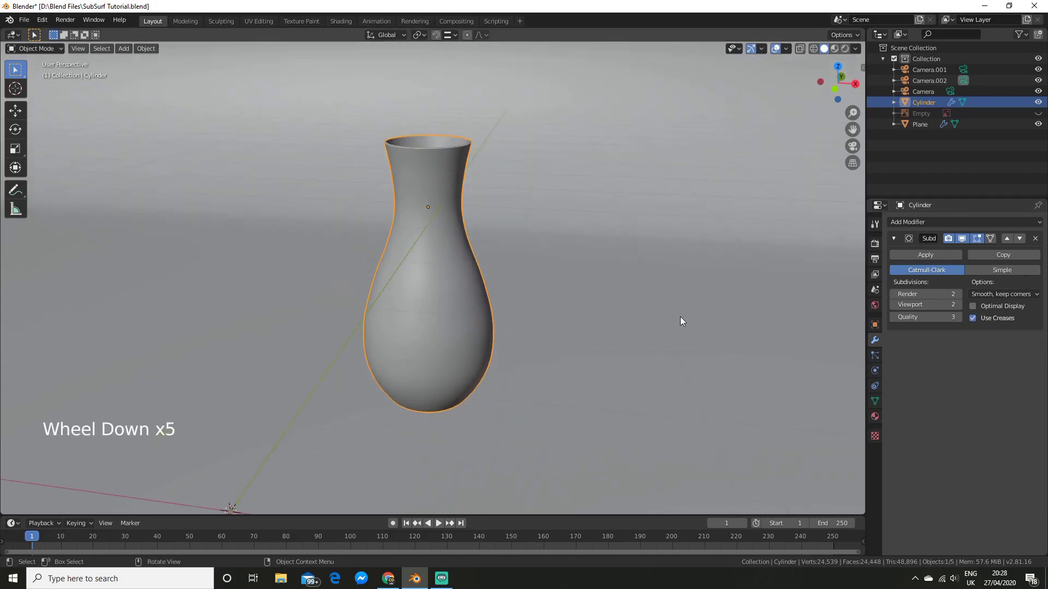
pyautogui.moveTo(680, 317); pyautogui.dragTo(597, 310, button='middle')
pyautogui.press('Tab')
pyautogui.scroll(3, 598, 310)
pyautogui.keyDown('shift'); pyautogui.moveTo(546, 360); pyautogui.dragTo(484, 311, button='middle'); pyautogui.keyUp('shift')
pyautogui.scroll(-3, 533, 281)
# - Switch to Edge select mode and select a single edge on the vase neck
pyautogui.press('2')
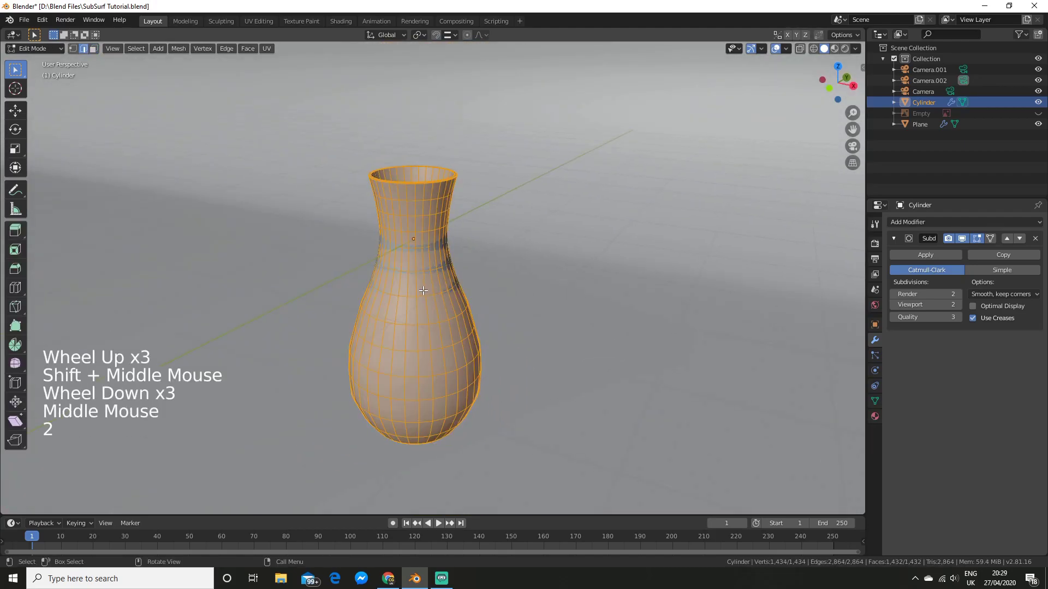
pyautogui.click(426, 289)
pyautogui.scroll(6, 428, 292)
pyautogui.scroll(2, 465, 303)
pyautogui.keyDown('shift'); pyautogui.moveTo(462, 296); pyautogui.dragTo(461, 266, button='middle'); pyautogui.keyUp('shift')
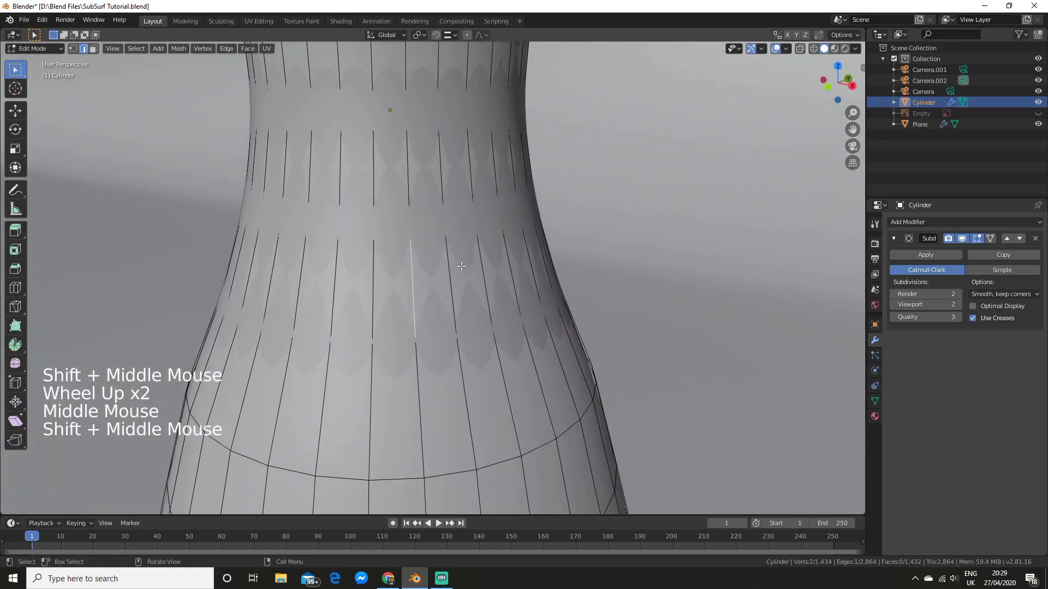
# - Give the selected neck edge a full Edge Crease of 1 and inspect it in Object Mode
pyautogui.hotkey('ctrl', 'e')
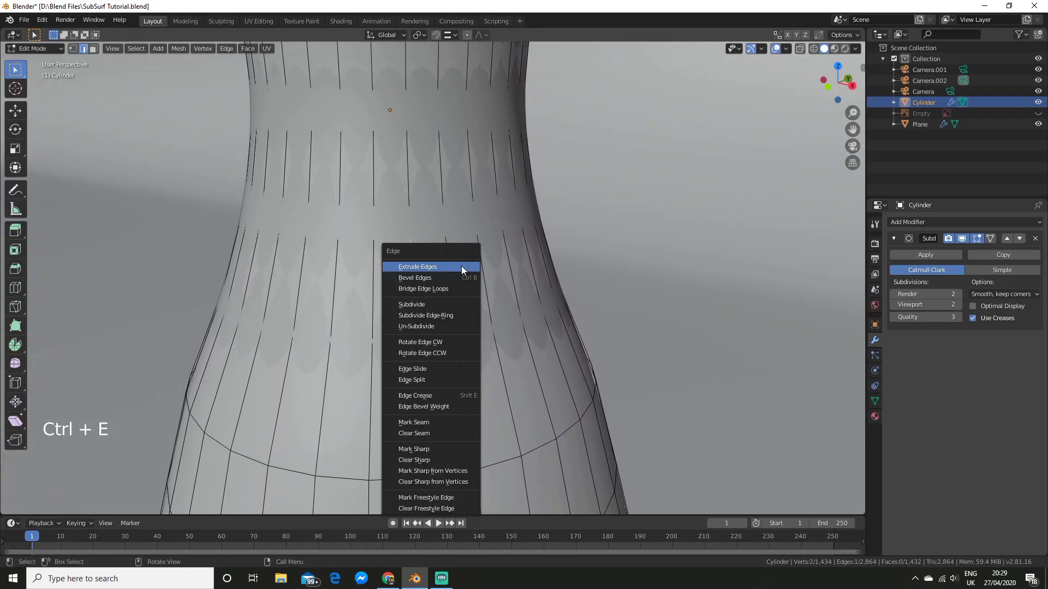
pyautogui.click(442, 395)
pyautogui.write('1')
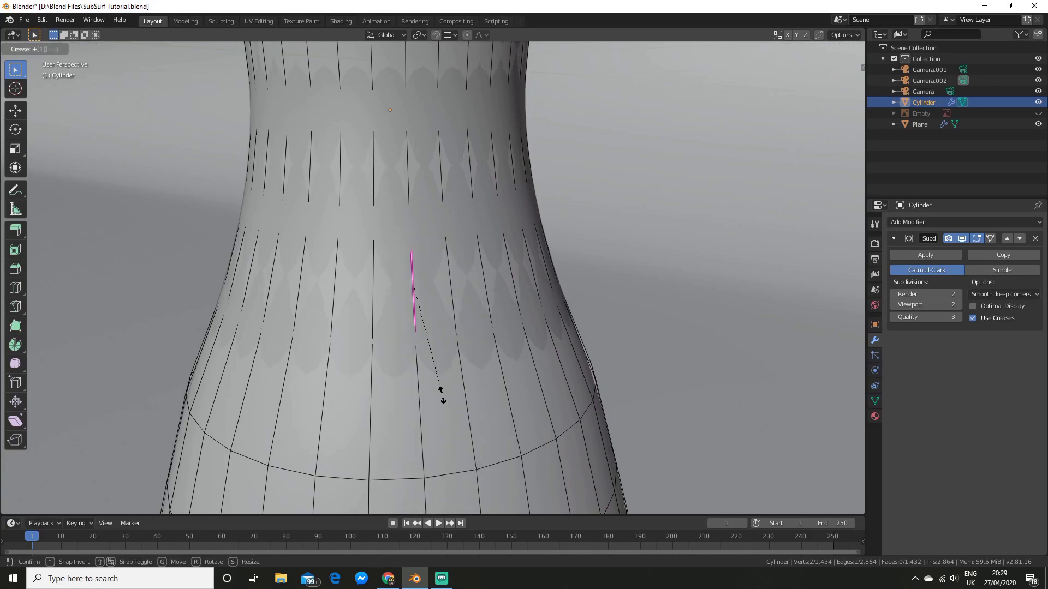
pyautogui.press('Return')
pyautogui.moveTo(441, 392)
pyautogui.mouseDown(button='middle')
pyautogui.moveTo(491, 375)
pyautogui.moveTo(447, 351)
pyautogui.moveTo(450, 373)
pyautogui.mouseUp(button='middle')
pyautogui.scroll(3, 469, 360)
pyautogui.scroll(-3, 450, 366)
pyautogui.press('Tab')
pyautogui.moveTo(508, 343); pyautogui.dragTo(568, 289, button='middle')
pyautogui.press('Tab')
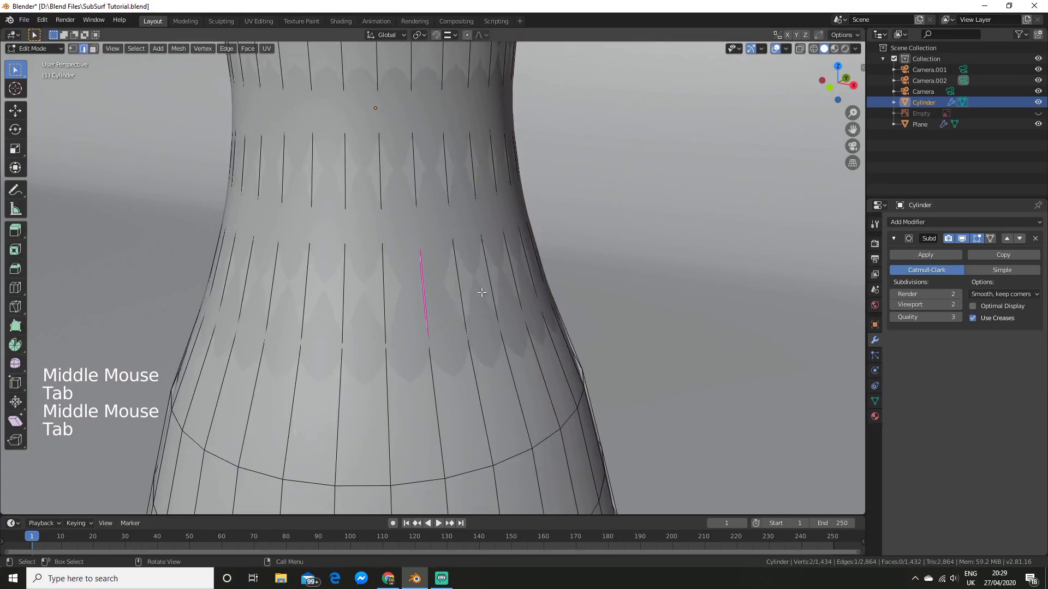
# - Toggle the modifier's Use Creases off and on twice to compare the shading
pyautogui.click(975, 319)
pyautogui.click(974, 319)
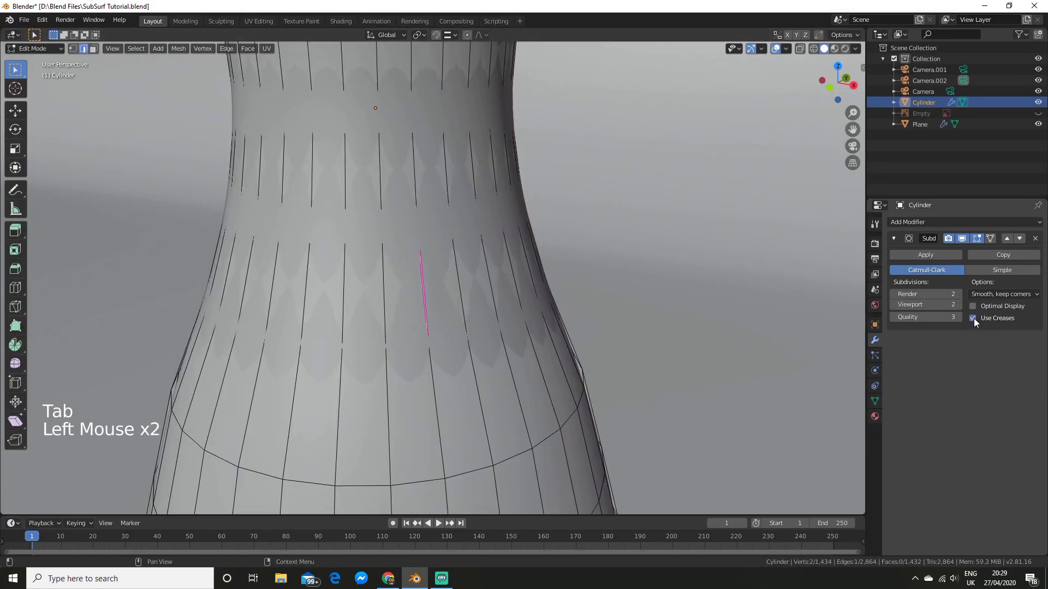
pyautogui.click(974, 319)
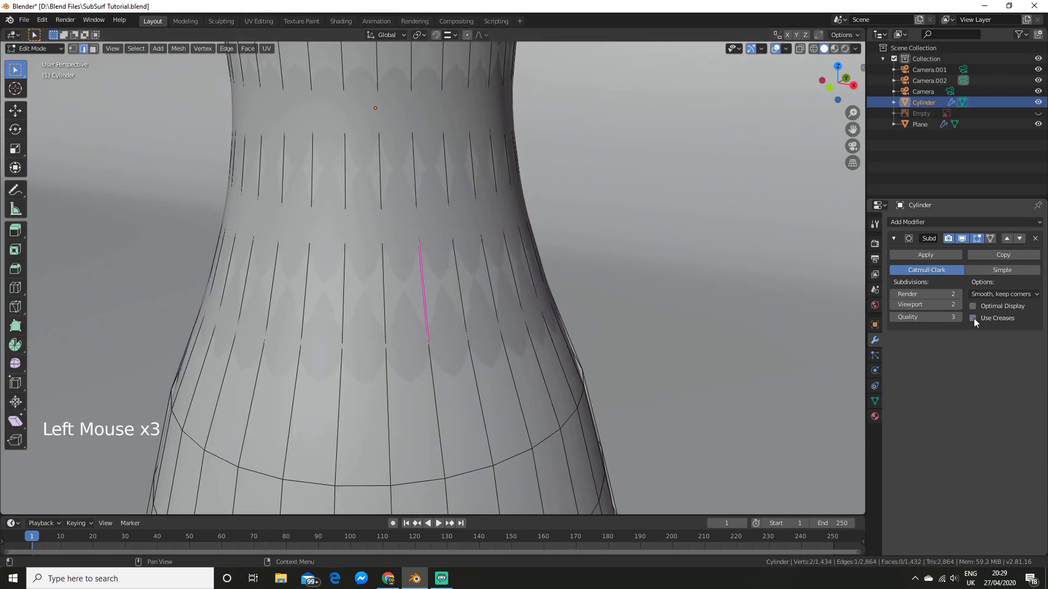
pyautogui.click(974, 319)
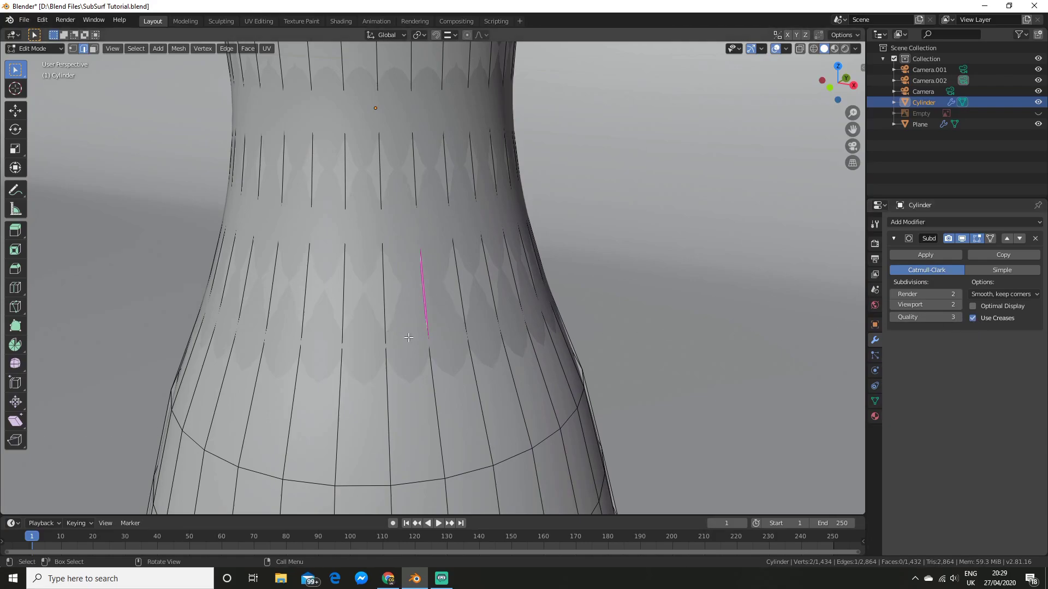
# - Set the edge's crease to -1 to remove it
pyautogui.hotkey('ctrl', 'e')
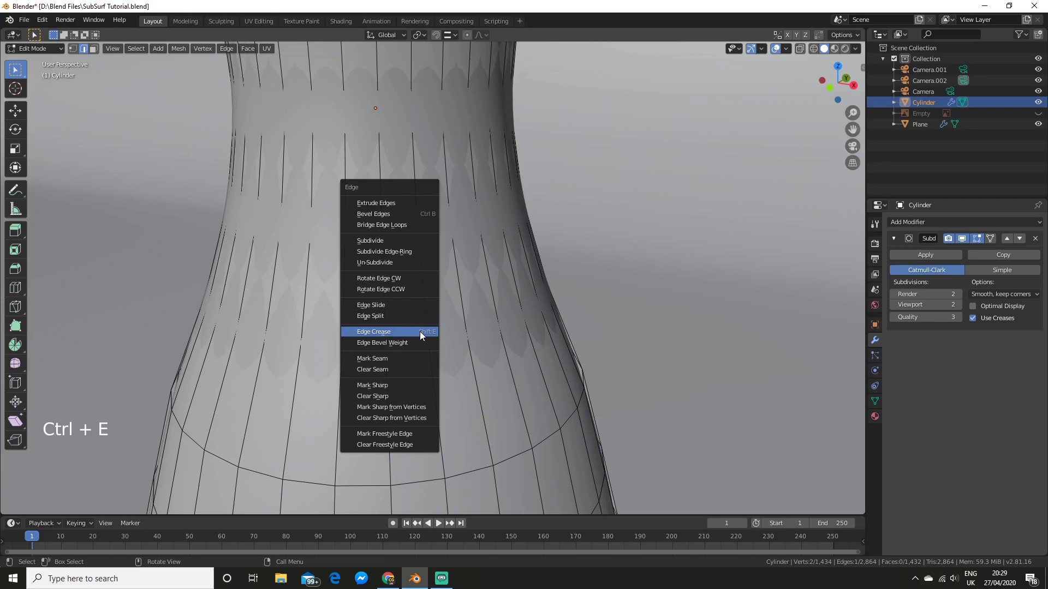
pyautogui.click(420, 332)
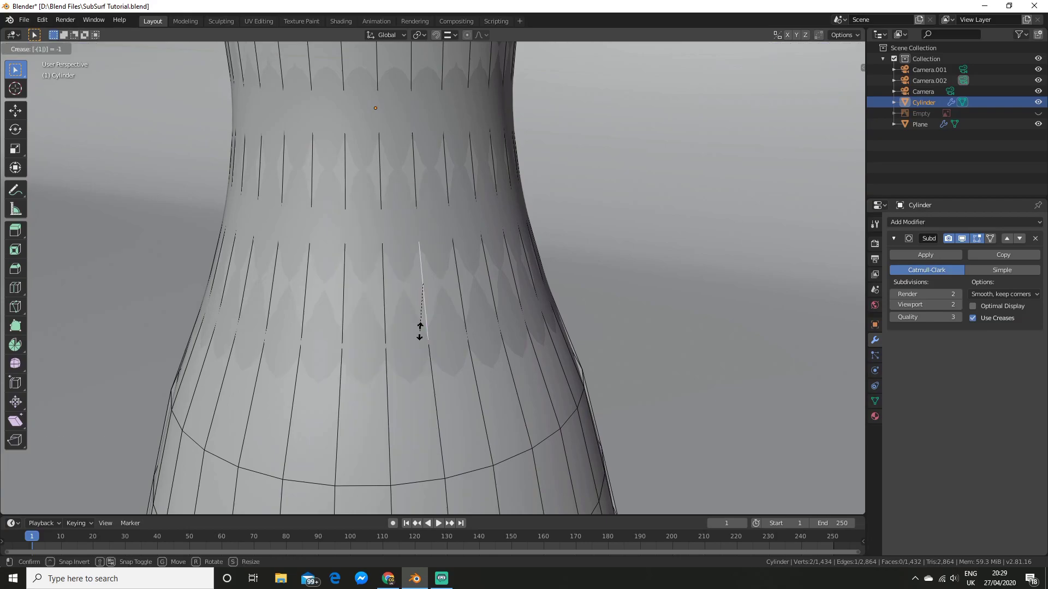
pyautogui.click(420, 331)
# - Return to Object Mode and add a Mesh > Cylinder beside the vase
pyautogui.press('Tab')
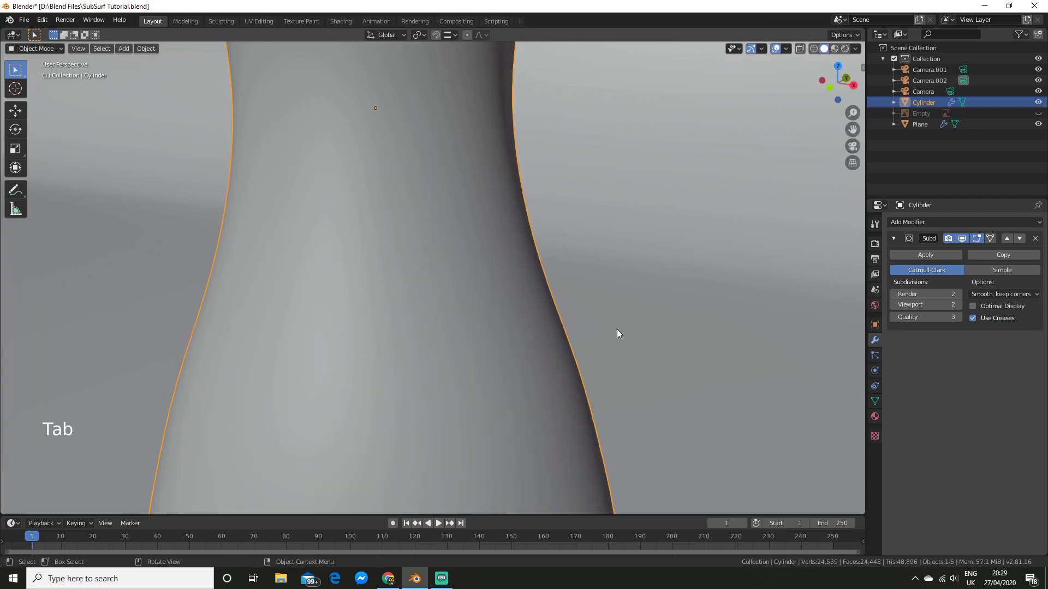
pyautogui.moveTo(616, 331); pyautogui.dragTo(571, 333, button='middle')
pyautogui.scroll(-5, 573, 330)
pyautogui.scroll(-6, 635, 334)
pyautogui.moveTo(573, 331); pyautogui.dragTo(368, 282, button='middle')
pyautogui.scroll(6, 548, 327)
pyautogui.scroll(2, 476, 328)
pyautogui.scroll(3, 459, 355)
pyautogui.scroll(-7, 404, 320)
pyautogui.scroll(-3, 367, 282)
pyautogui.hotkey('shift', 'a')
pyautogui.moveTo(368, 278)
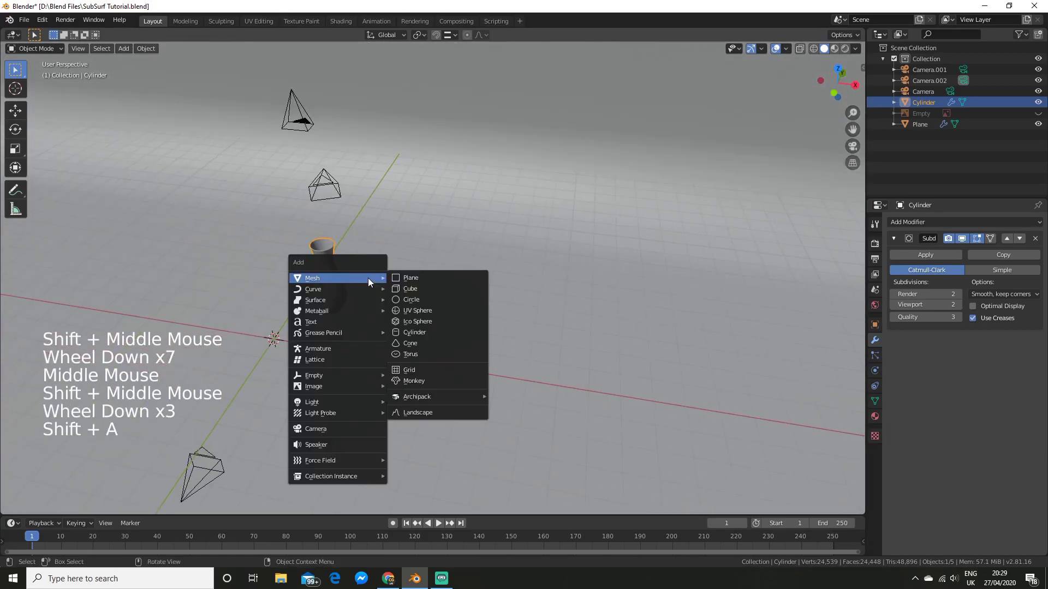
pyautogui.click(444, 329)
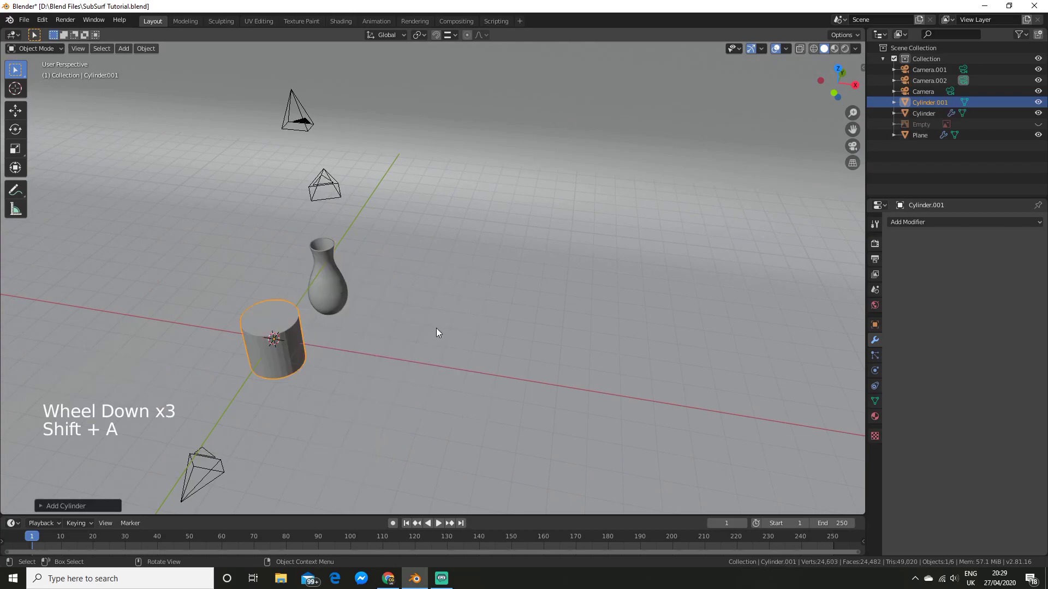
pyautogui.keyDown('shift'); pyautogui.moveTo(436, 329); pyautogui.dragTo(484, 313, button='middle'); pyautogui.keyUp('shift')
pyautogui.scroll(3, 484, 313)
# - Add a Subdivision Surface modifier to the new cylinder
pyautogui.click(938, 224)
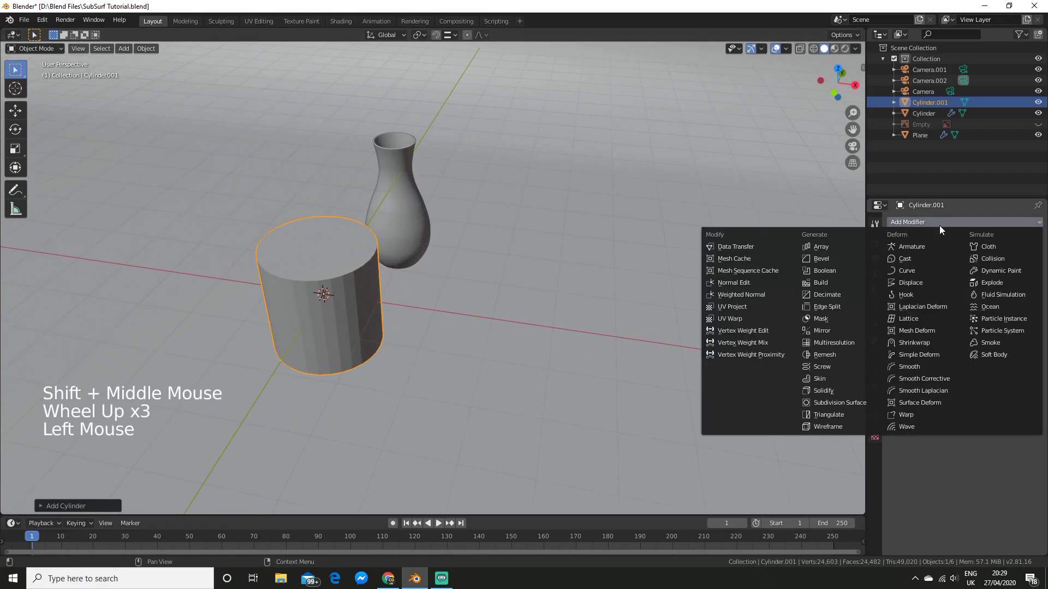
pyautogui.click(851, 403)
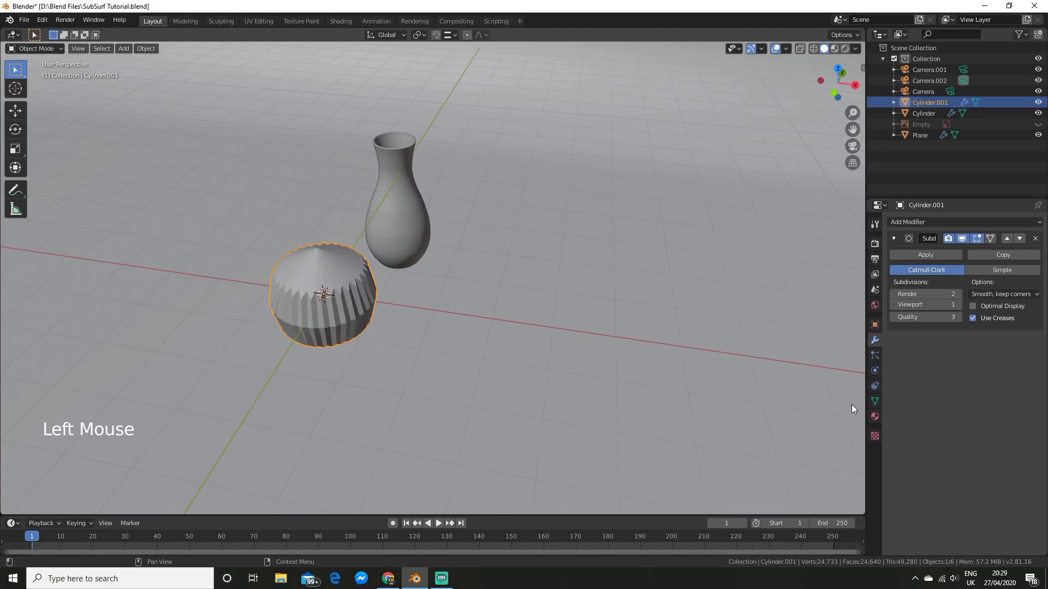
pyautogui.keyDown('shift'); pyautogui.moveTo(473, 321); pyautogui.dragTo(477, 319, button='middle'); pyautogui.keyUp('shift')
pyautogui.scroll(2, 477, 319)
pyautogui.moveTo(575, 325); pyautogui.dragTo(542, 325, button='middle')
pyautogui.scroll(1, 554, 349)
# - Enter Edit Mode on the cylinder and set its Render and Viewport subdivision levels to 3
pyautogui.press('Tab')
pyautogui.scroll(-2, 505, 267)
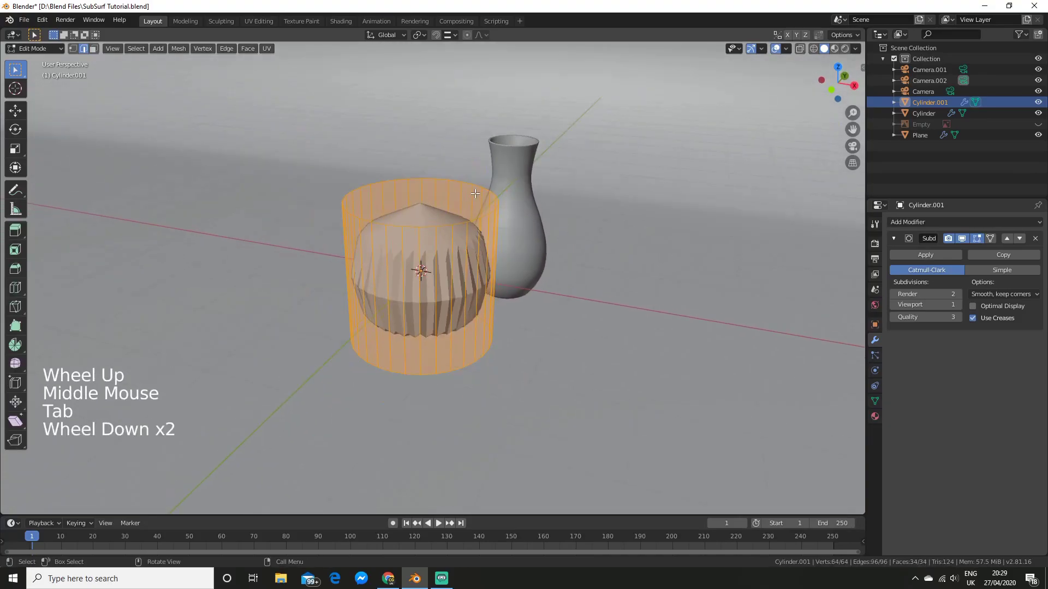
pyautogui.scroll(2, 449, 268)
pyautogui.moveTo(449, 268); pyautogui.dragTo(424, 231, button='middle')
pyautogui.scroll(-2, 438, 263)
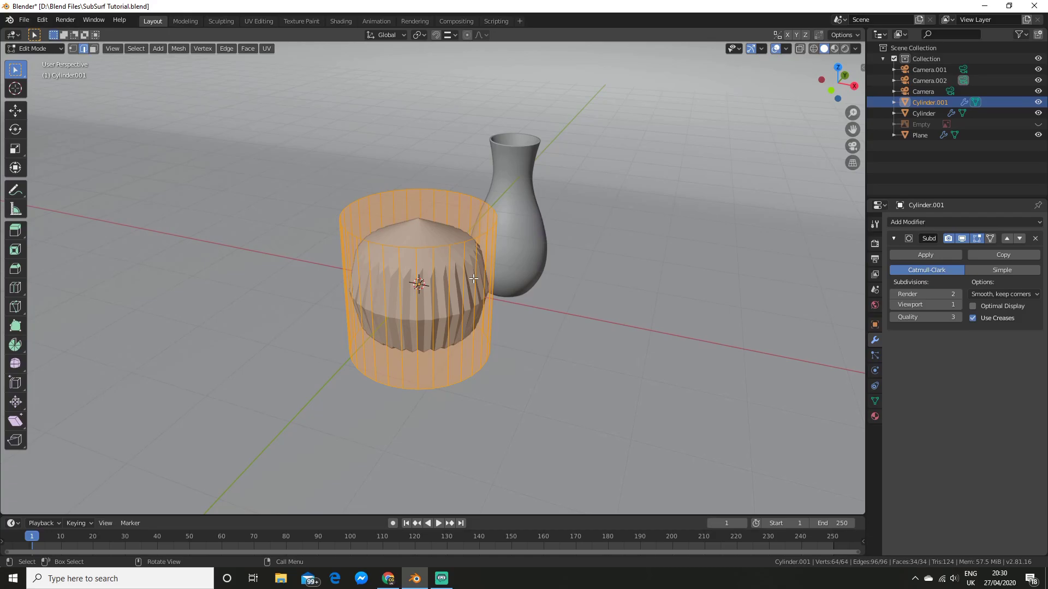
pyautogui.click(957, 305)
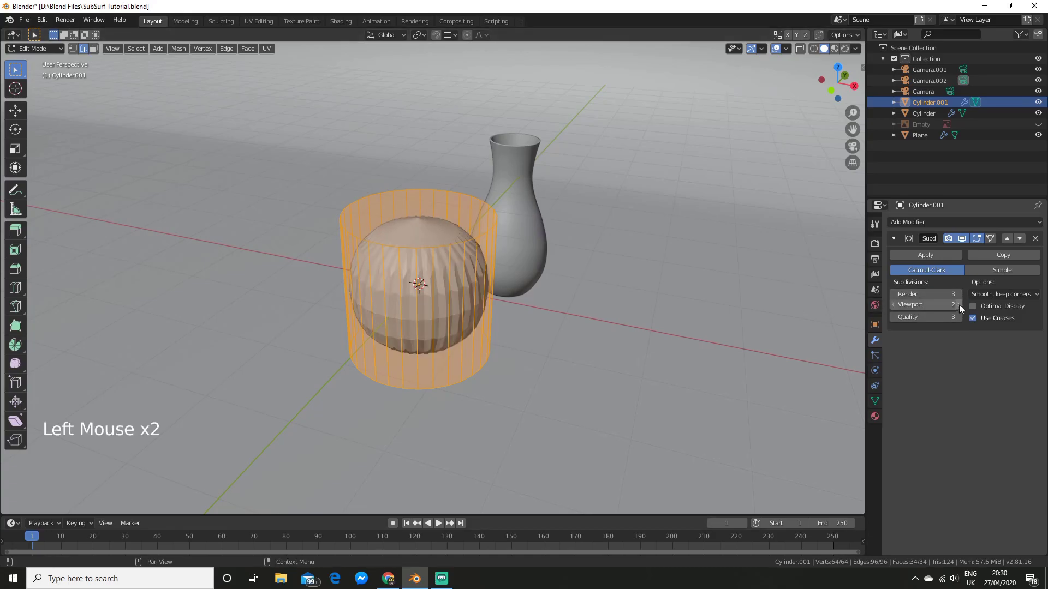
pyautogui.click(959, 304)
pyautogui.scroll(1, 419, 284)
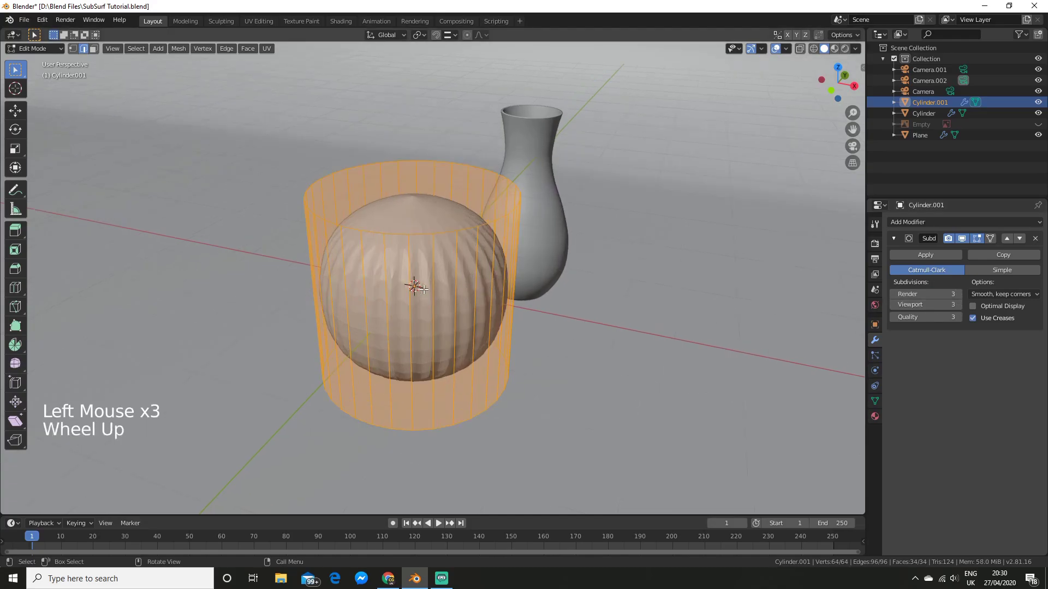
# - Add two loop cuts, sliding one near the top rim and one near the bottom rim
pyautogui.hotkey('ctrl', 'r')
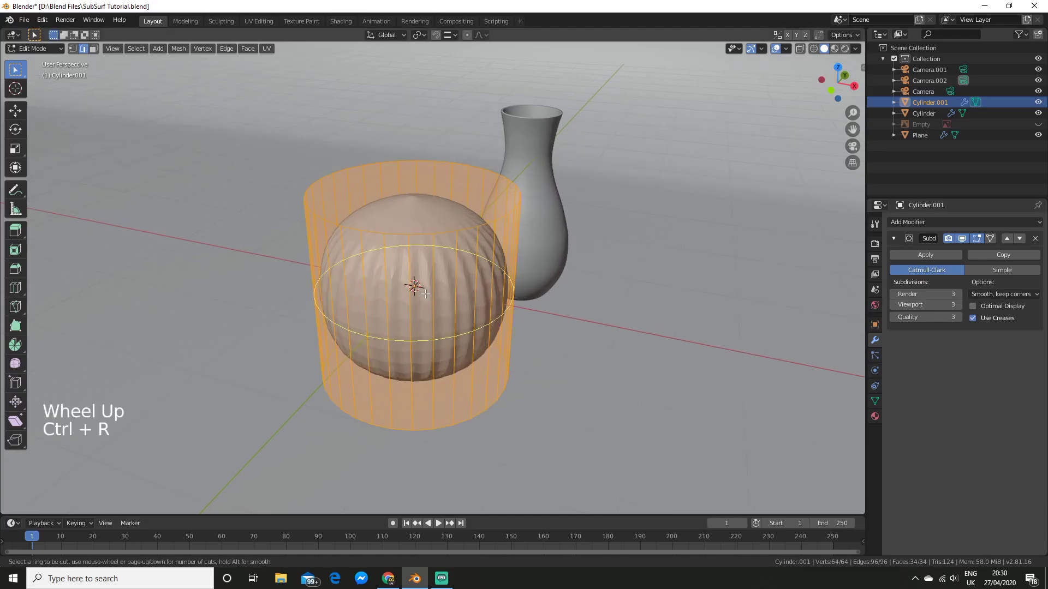
pyautogui.click(418, 284)
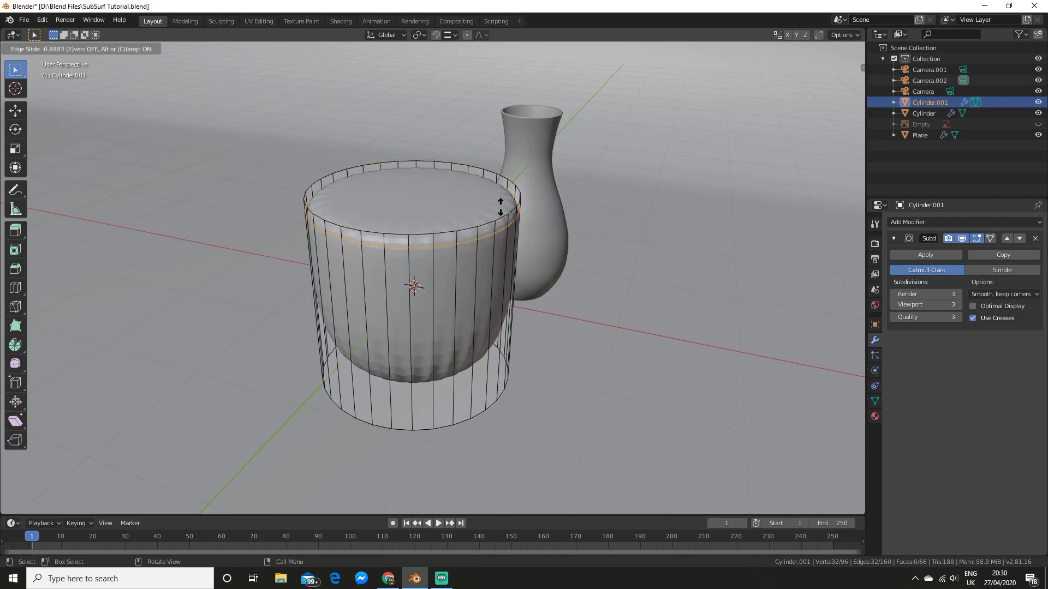
pyautogui.click(513, 200)
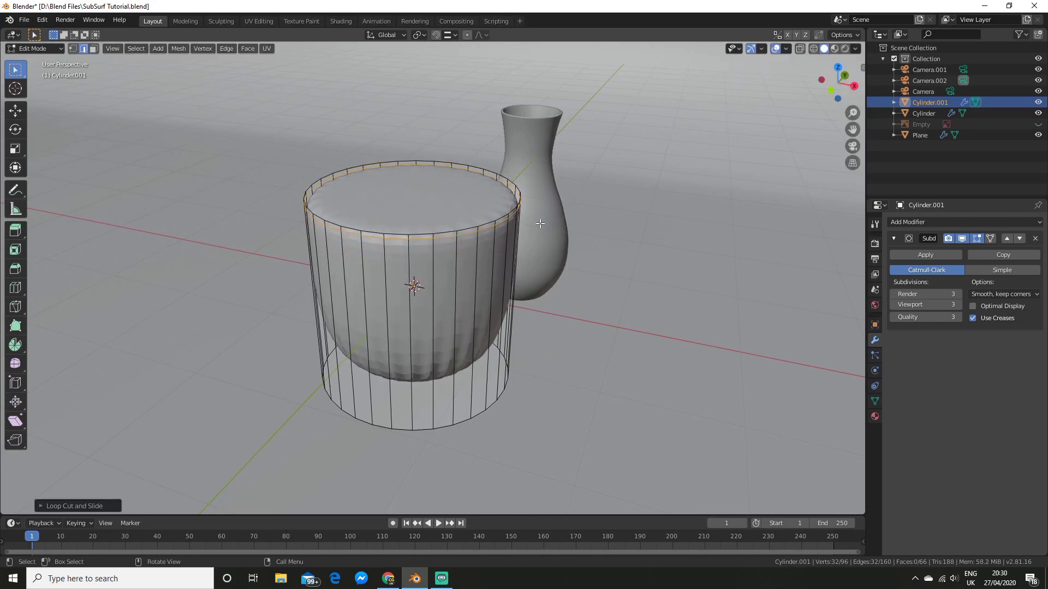
pyautogui.scroll(4, 540, 227)
pyautogui.scroll(-3, 540, 229)
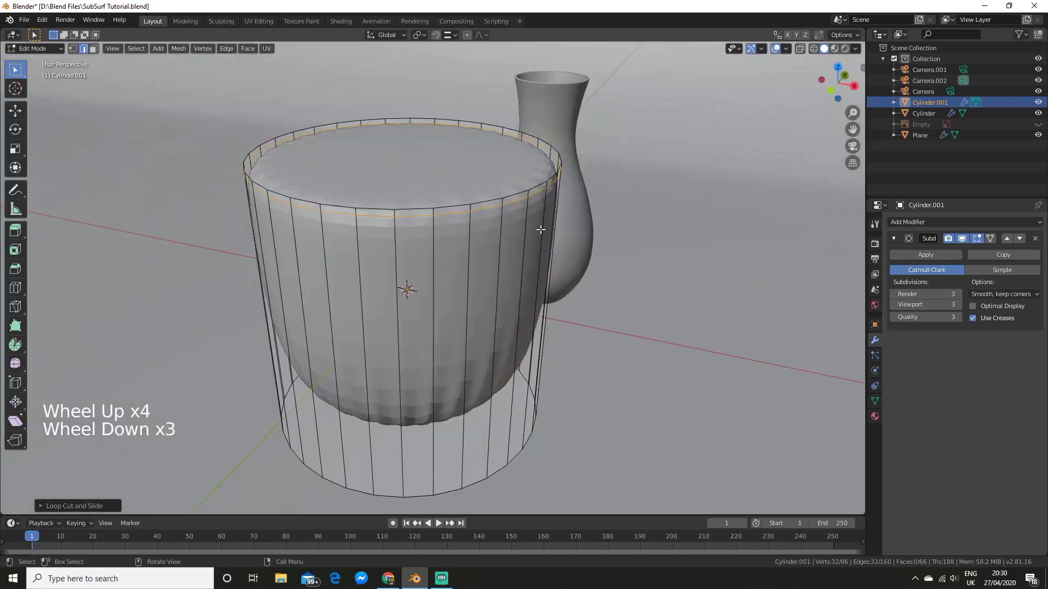
pyautogui.hotkey('ctrl', 'r')
pyautogui.click(437, 290)
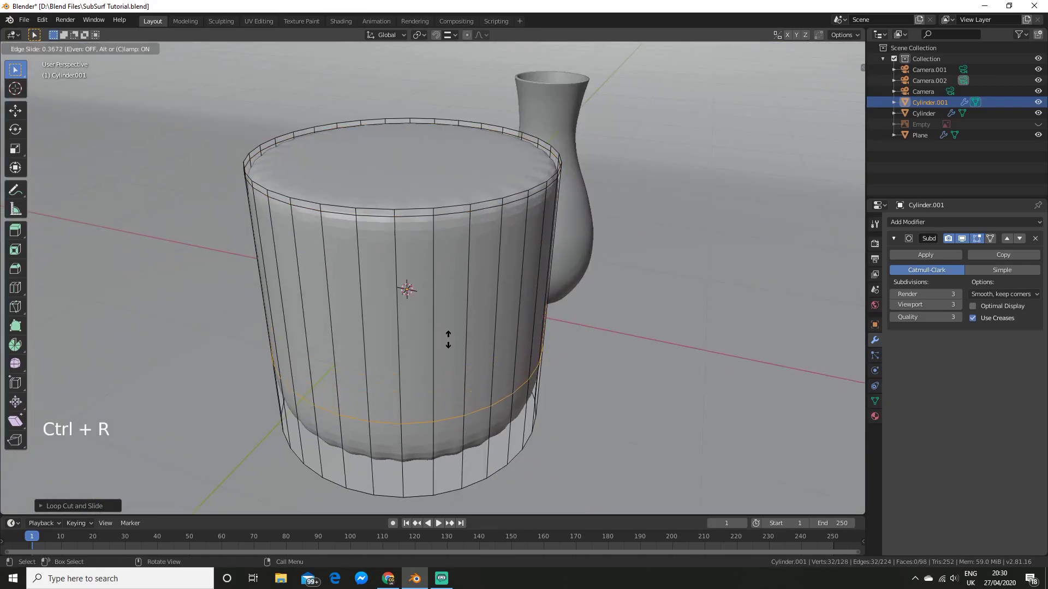
pyautogui.click(463, 419)
pyautogui.press('Tab')
pyautogui.scroll(-3, 544, 336)
pyautogui.scroll(3, 545, 336)
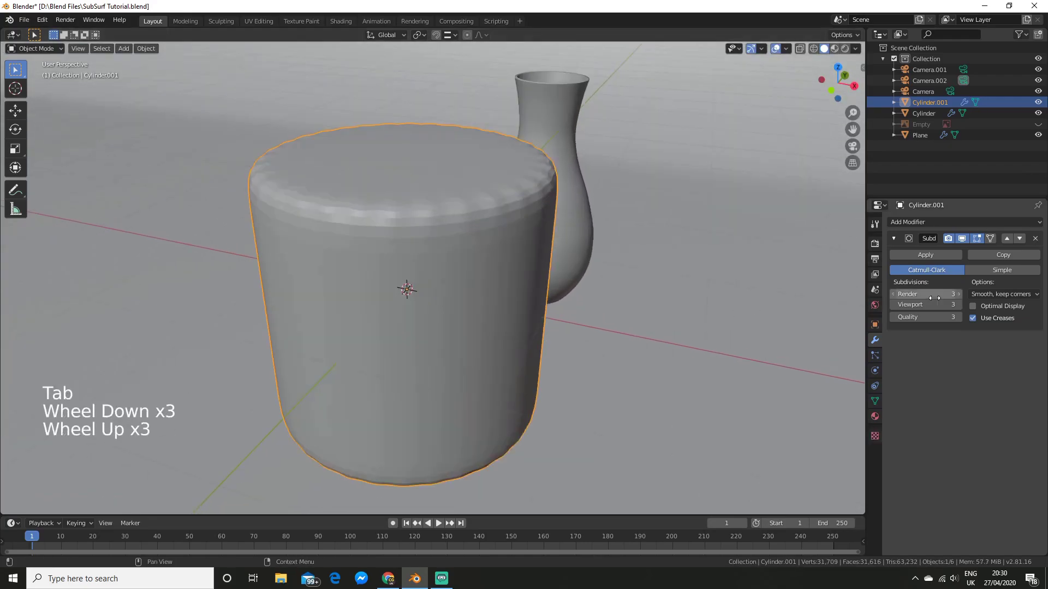
pyautogui.rightClick(398, 257)
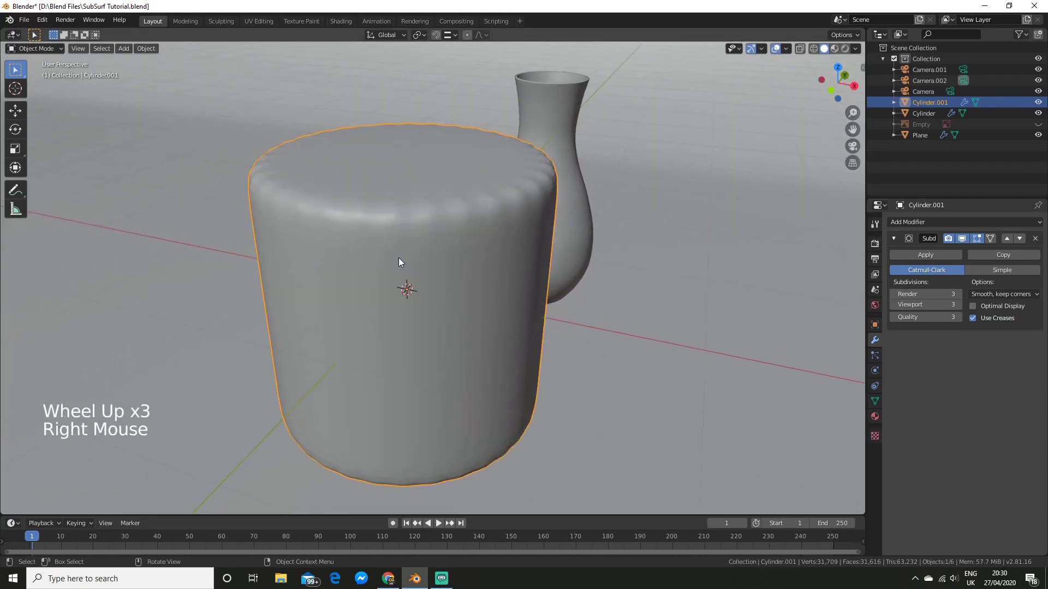
pyautogui.scroll(-3, 399, 258)
pyautogui.moveTo(399, 257); pyautogui.dragTo(411, 274, button='middle')
pyautogui.scroll(3, 434, 265)
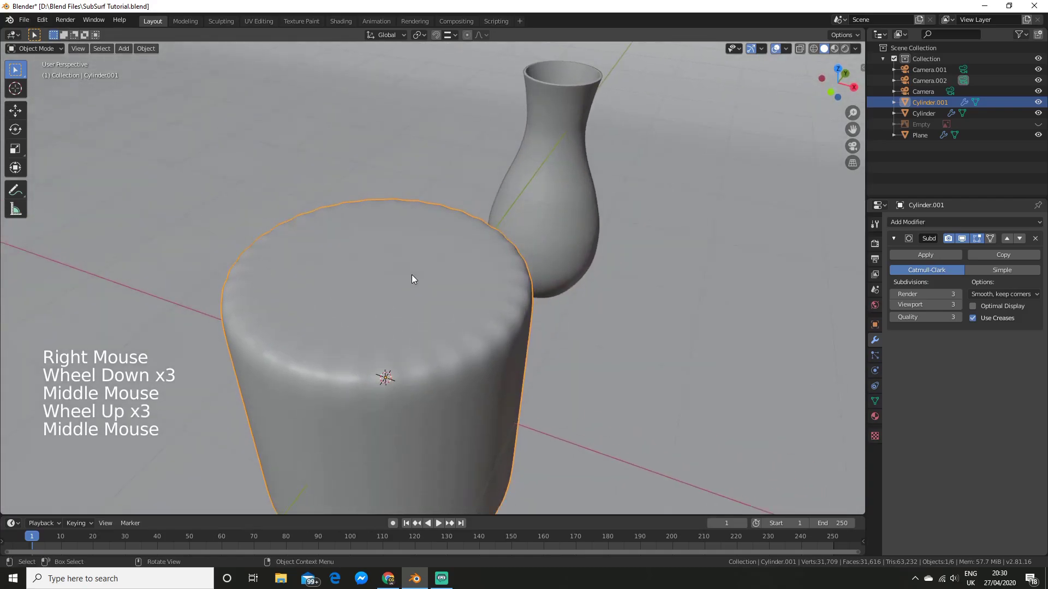
pyautogui.press('Tab')
pyautogui.press('Tab')
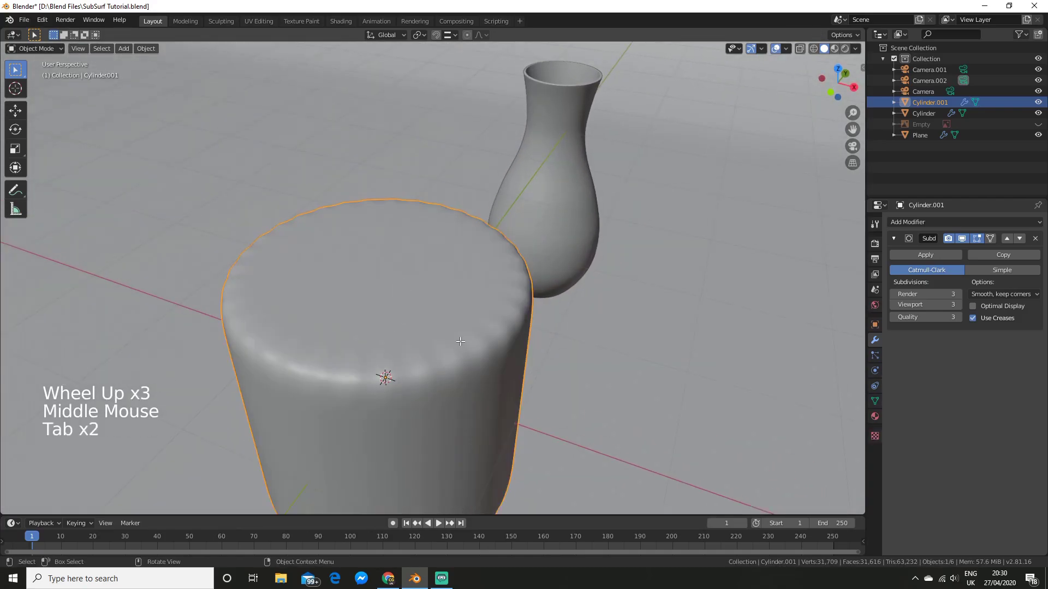
pyautogui.press('Tab')
pyautogui.press('3')
pyautogui.click(386, 274)
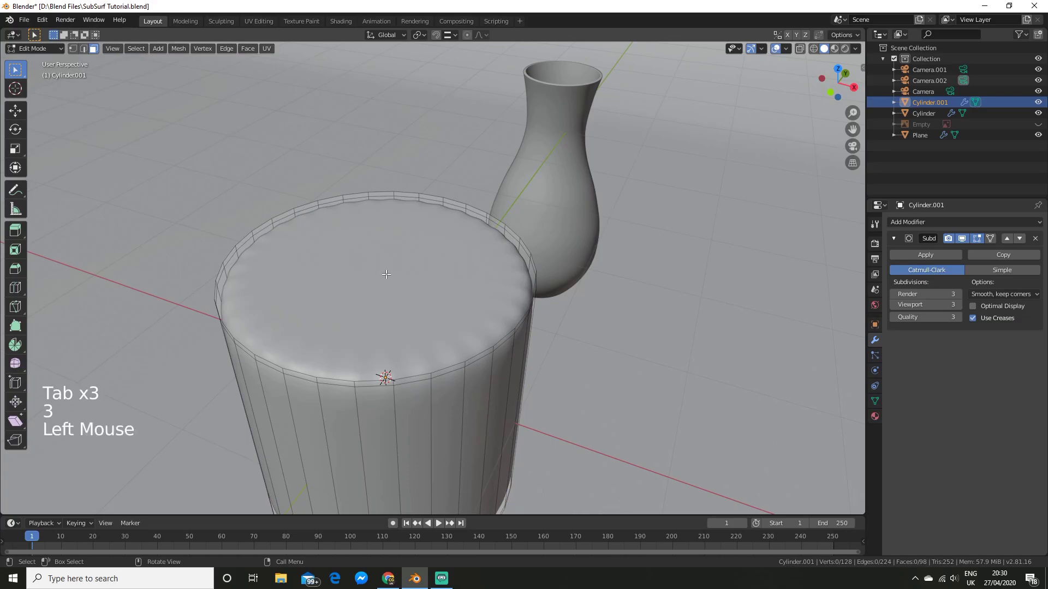
pyautogui.scroll(-3, 386, 274)
pyautogui.moveTo(385, 274); pyautogui.dragTo(279, 290, button='middle')
pyautogui.scroll(2, 376, 259)
pyautogui.scroll(1, 340, 309)
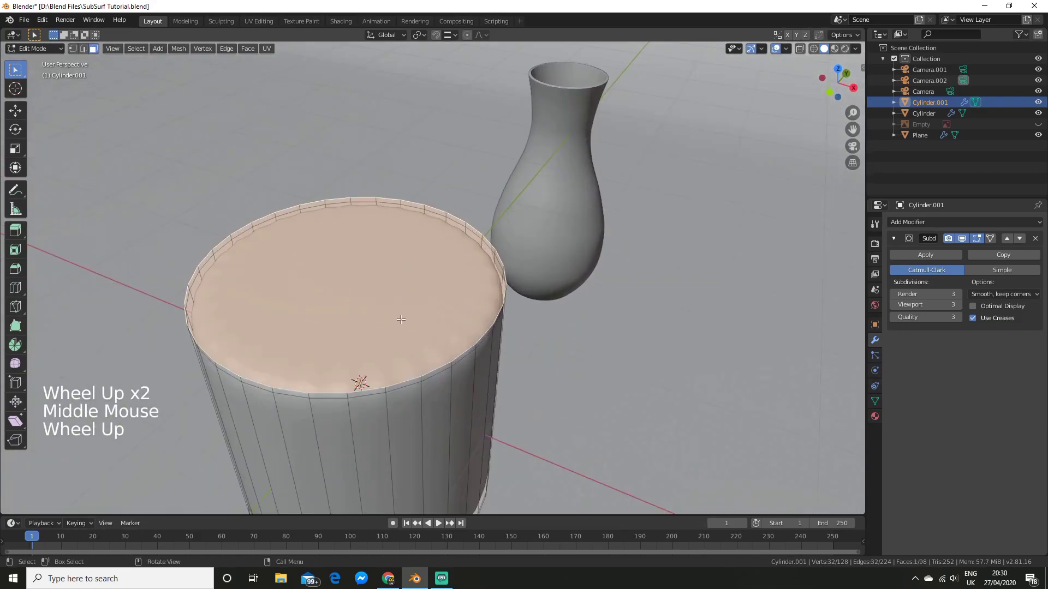
pyautogui.scroll(-2, 340, 309)
pyautogui.moveTo(340, 309); pyautogui.dragTo(404, 295, button='middle')
pyautogui.press('Tab')
pyautogui.scroll(-3, 413, 287)
pyautogui.scroll(1, 404, 295)
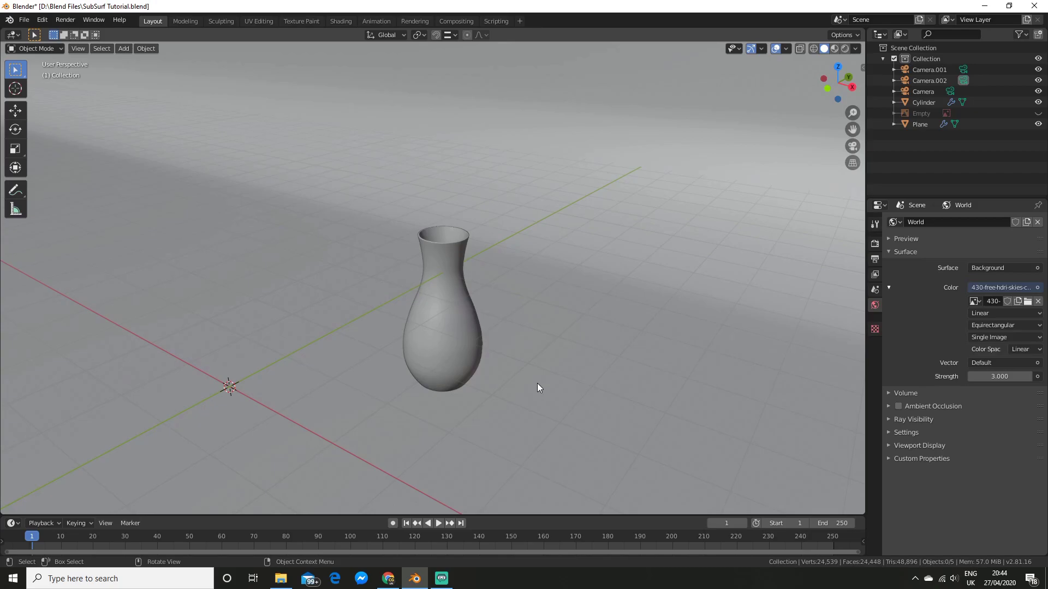
# - Switch the viewport to Rendered shading for a live path-traced view of the vase
pyautogui.click(844, 49)
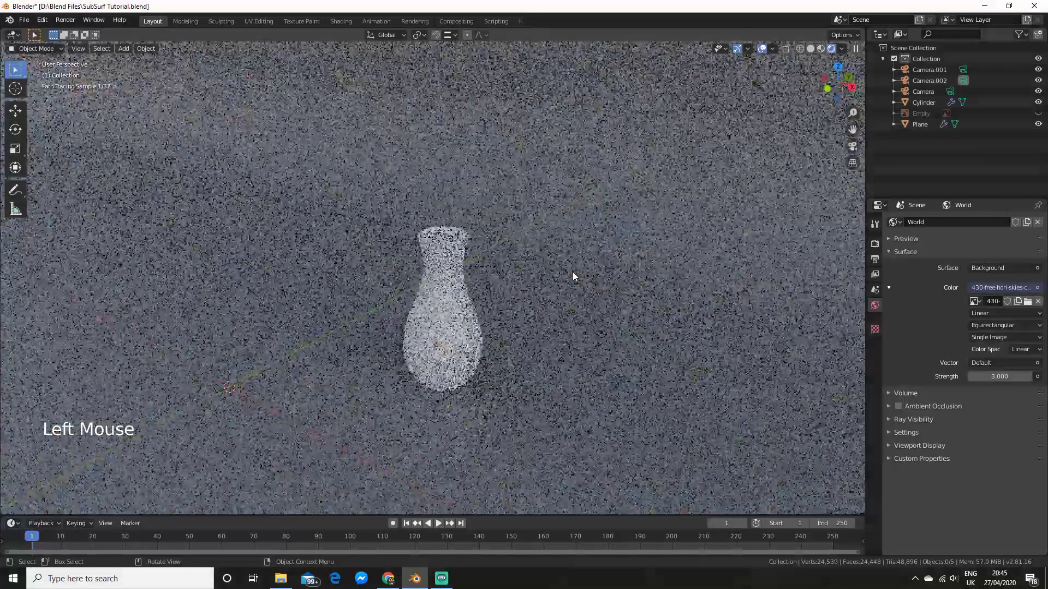